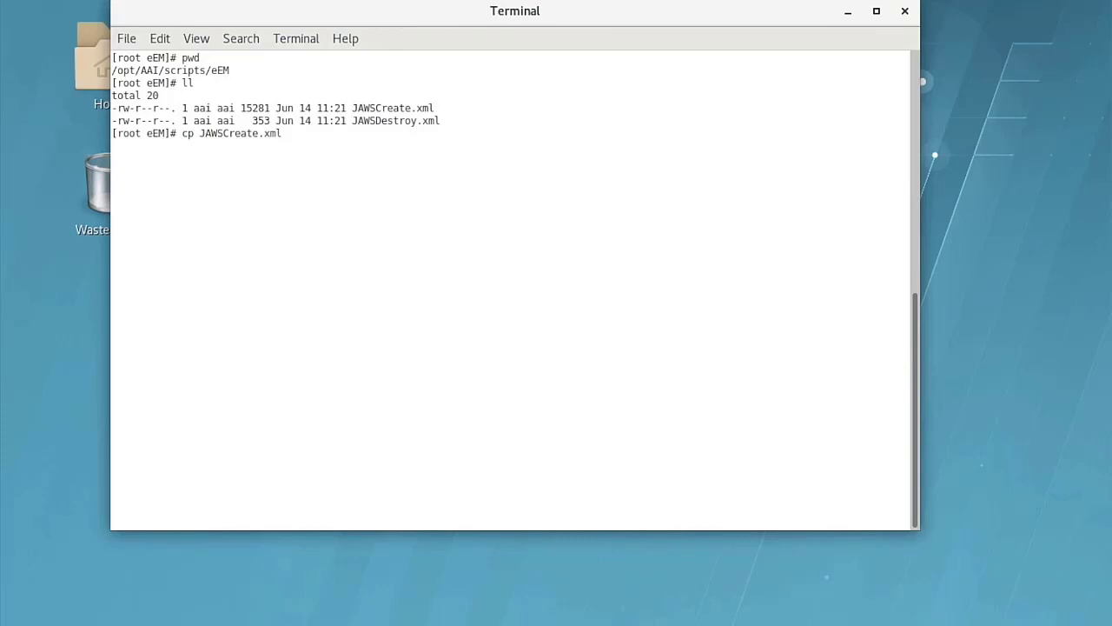
Step: Copy JAWSCreate.xml to a new file named AAICreate.xml
{"action": "type", "text": "AAICreate.xml"}
{"action": "key", "text": "Return"}
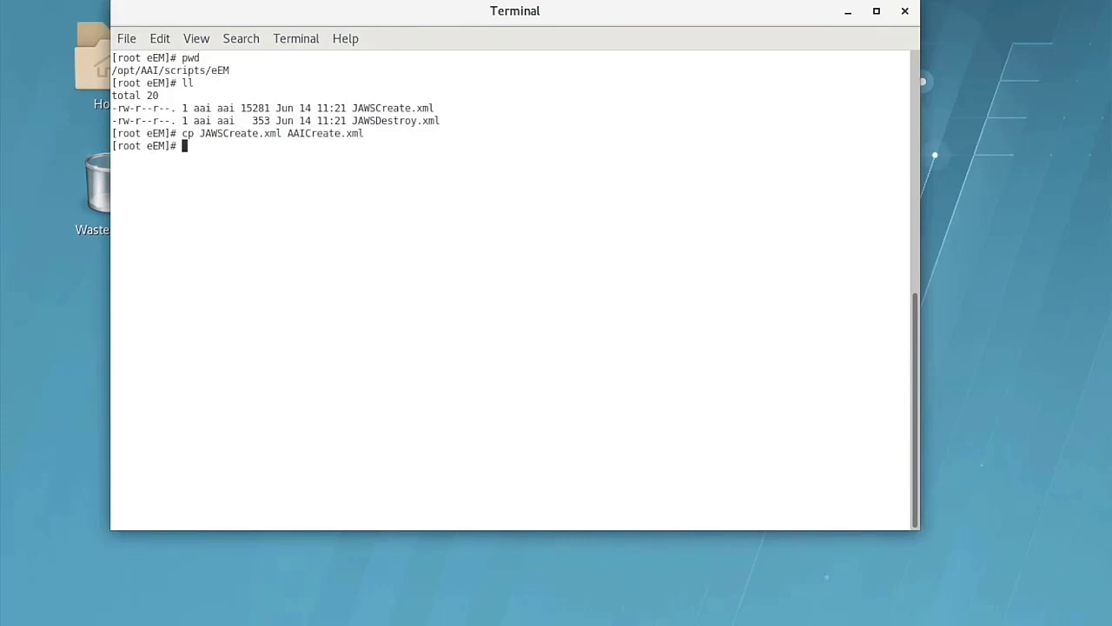
Step: Open AAICreate.xml in vim
{"action": "type", "text": "vim AAIC"}
{"action": "key", "text": "Tab"}
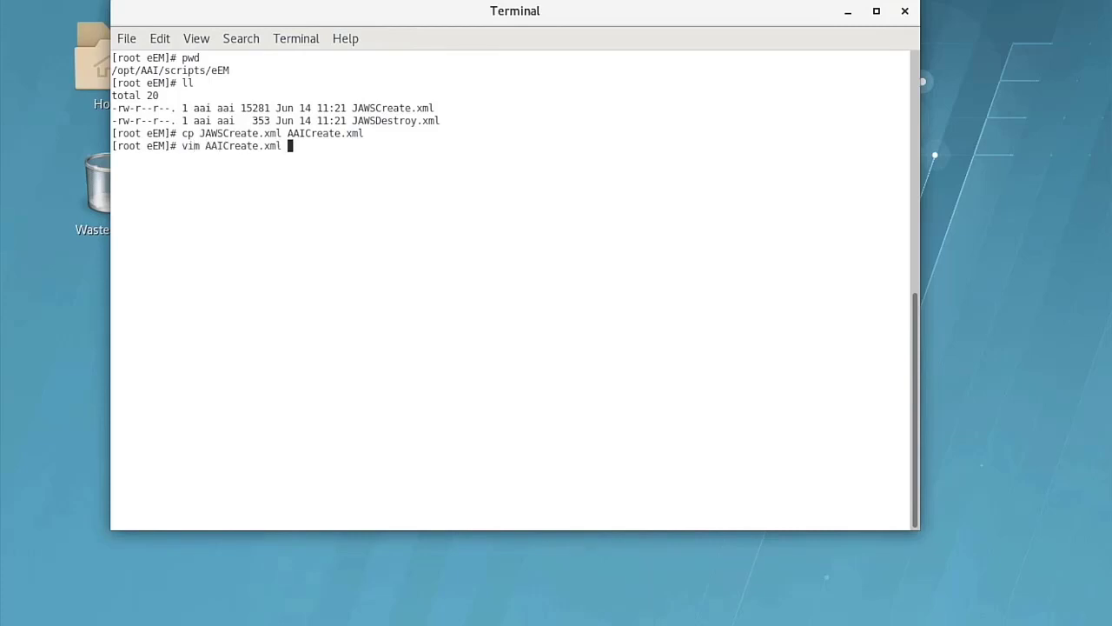
{"action": "key", "text": "Return"}
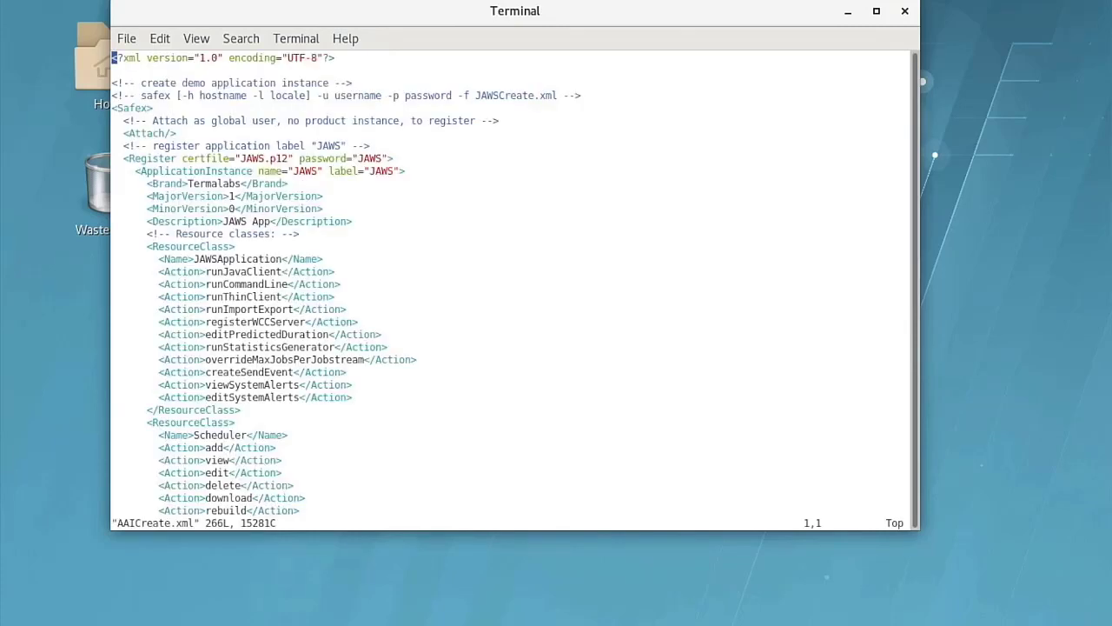
Step: Search the file for JAWS and change the certificate file name to AAI.p12
{"action": "type", "text": "/JAWS"}
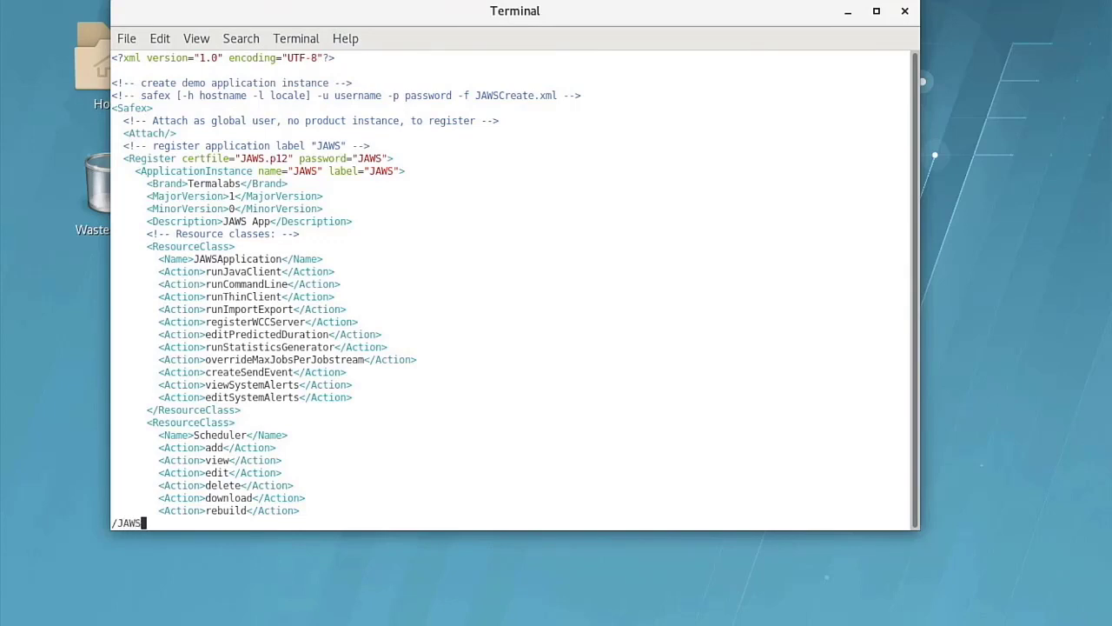
{"action": "key", "text": "Return"}
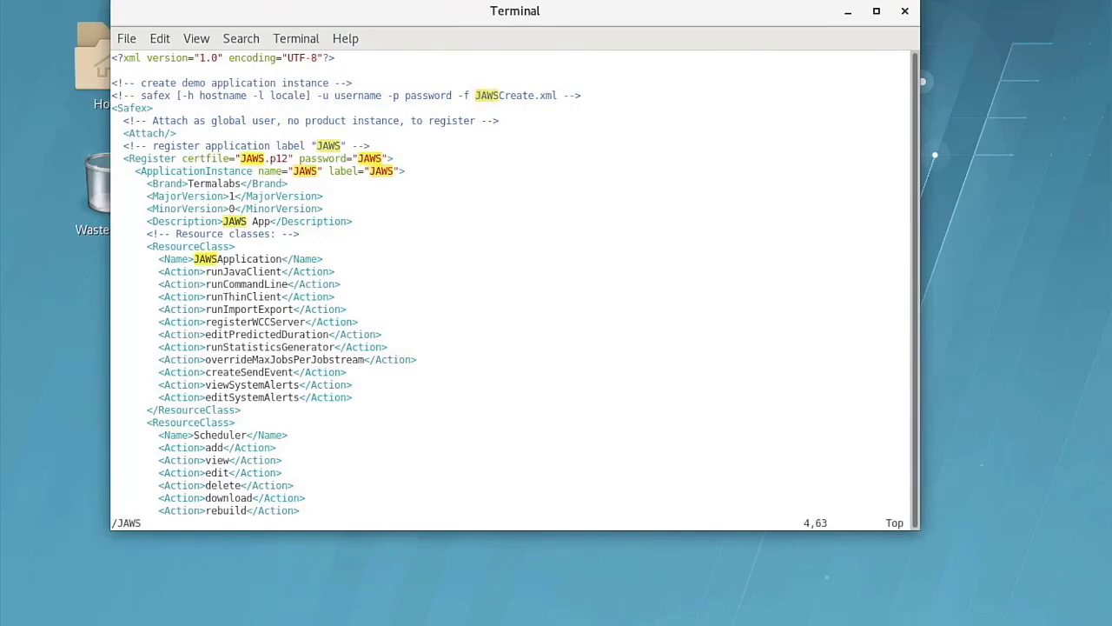
{"action": "key", "text": "n"}
{"action": "key", "text": "n"}
{"action": "type", "text": "cwAAI"}
{"action": "key", "text": "Escape"}
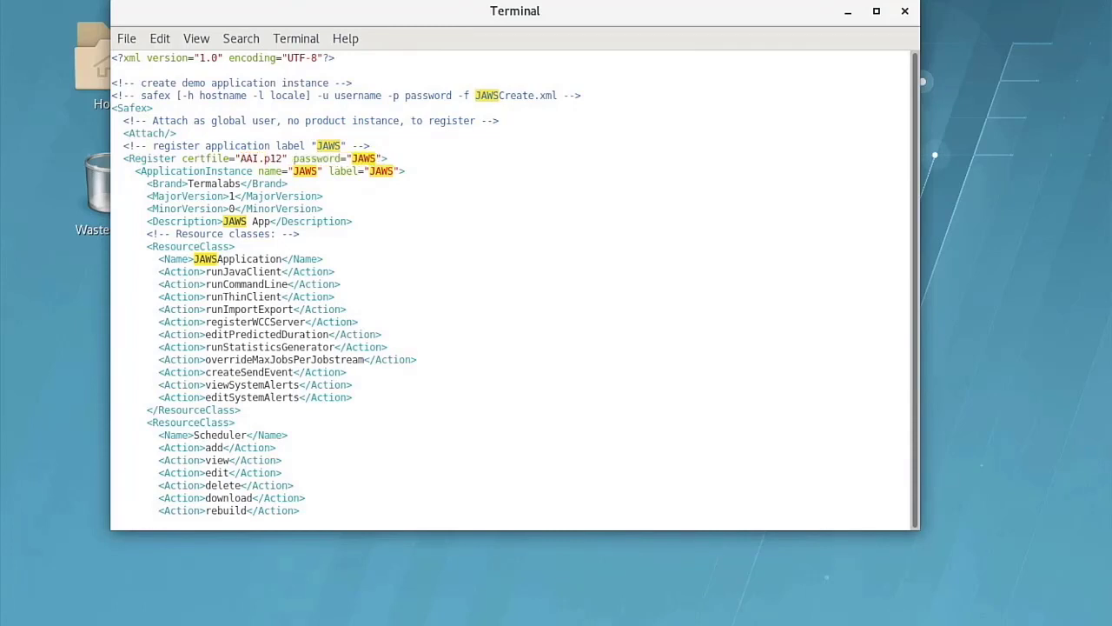
Step: Replace the registration password value with the new AAI password
{"action": "key", "text": "n"}
{"action": "type", "text": "cwAAI"}
{"action": "key", "text": "Escape"}
Step: Change the application instance's name and label from JAWS to AAI
{"action": "key", "text": "n"}
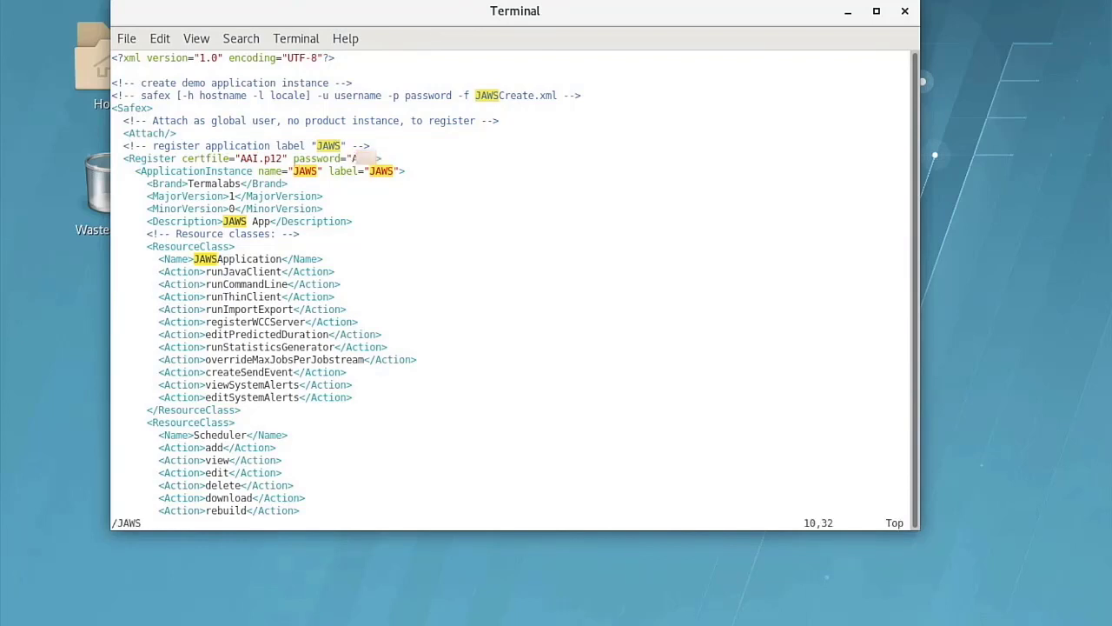
{"action": "type", "text": "cwAAI"}
{"action": "key", "text": "Escape"}
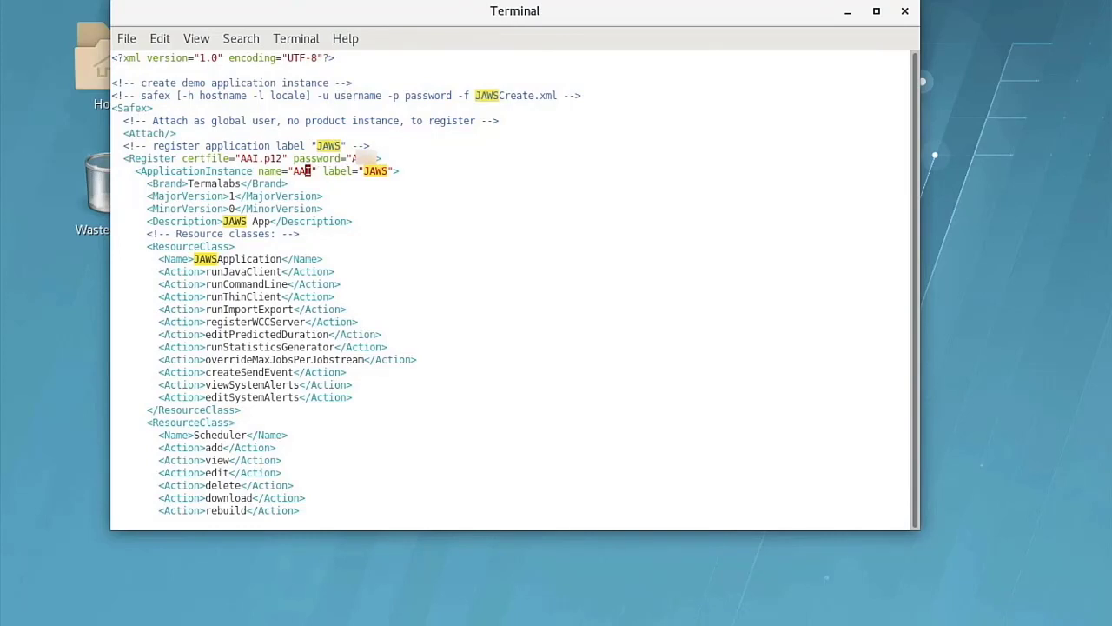
{"action": "key", "text": "n"}
{"action": "type", "text": "cw"}
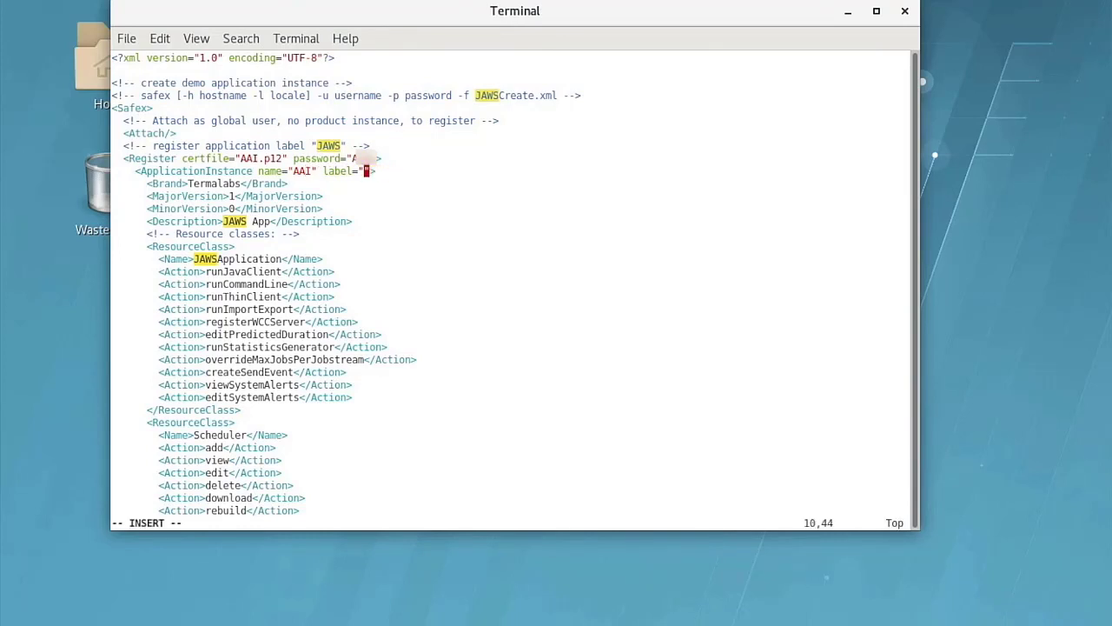
{"action": "type", "text": "AAI"}
{"action": "key", "text": "Escape"}
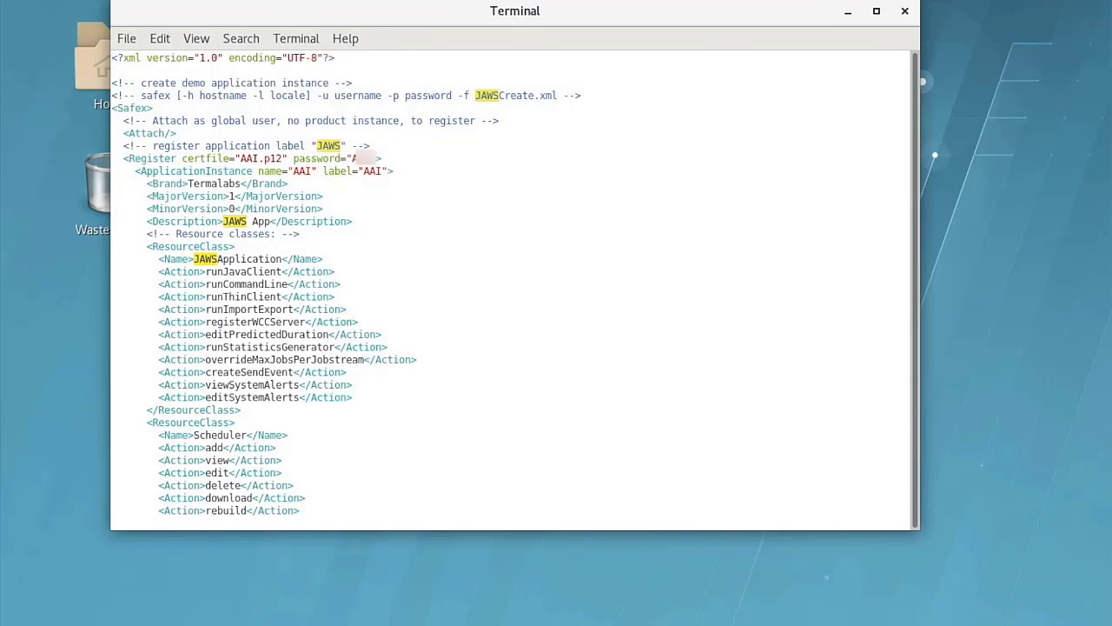
Step: Change the label in the Attach element under the policies section to AAI
{"action": "key", "text": "n"}
{"action": "key", "text": "n"}
{"action": "key", "text": "n"}
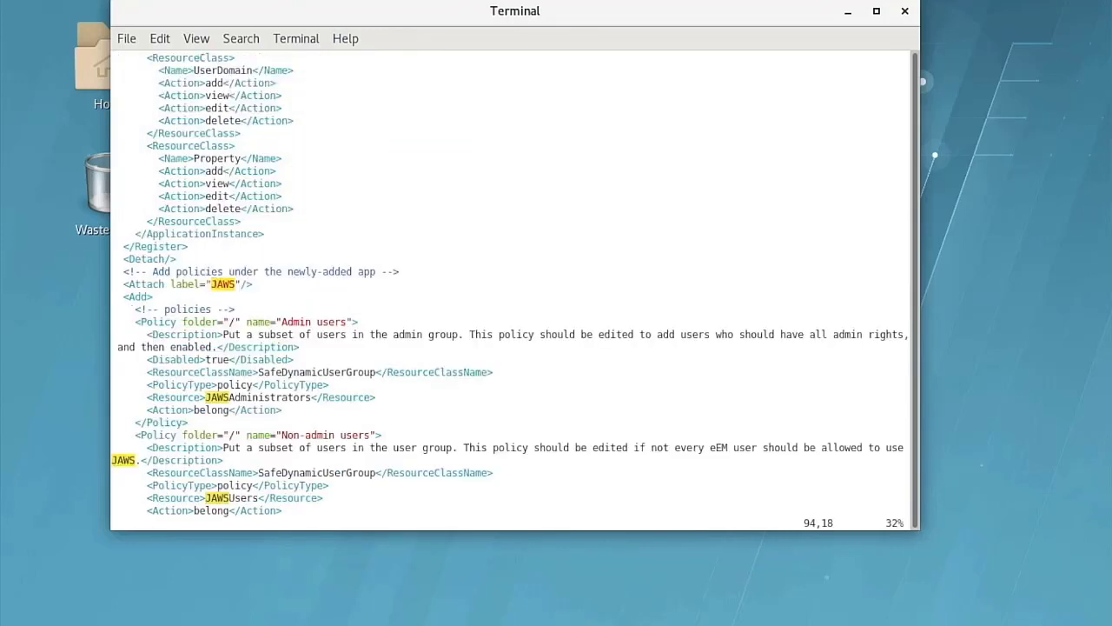
{"action": "type", "text": "cwAAI"}
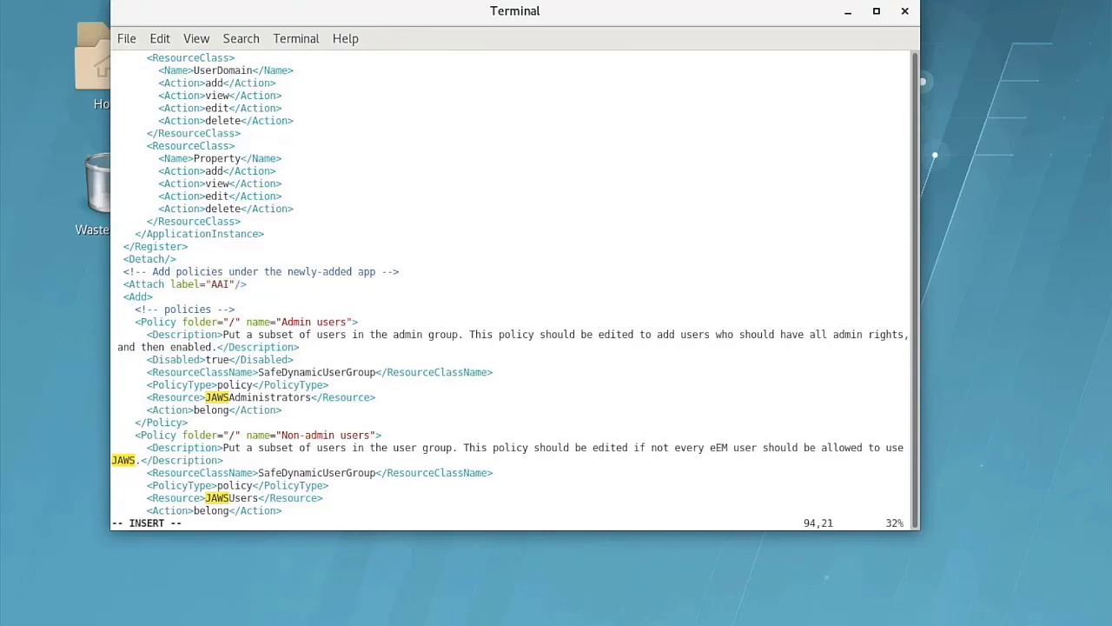
{"action": "key", "text": "Escape"}
Step: Return to the first line of the file and clear the search highlighting
{"action": "type", "text": ":1"}
{"action": "key", "text": "Return"}
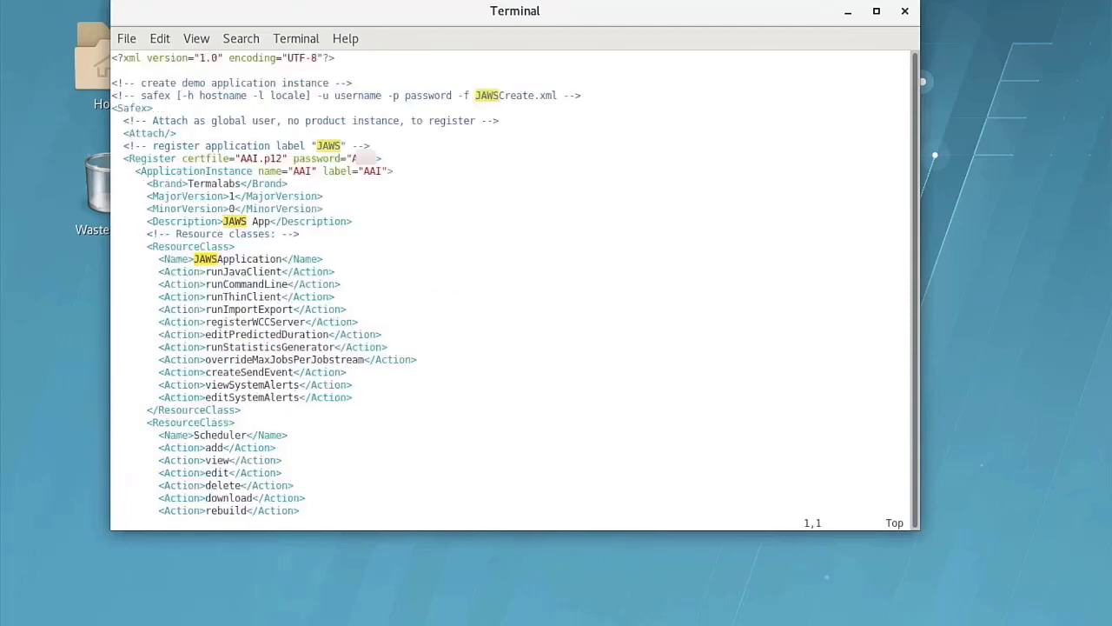
{"action": "type", "text": ":nohlsearch"}
{"action": "key", "text": "Return"}
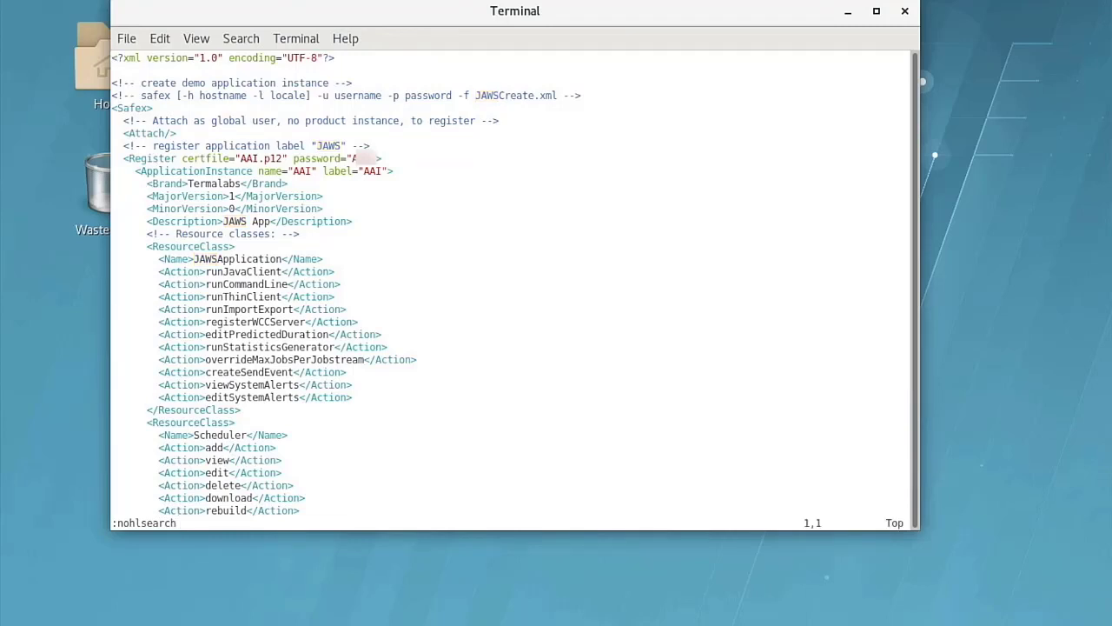
Step: Save and quit the file and run safex with /opt/AAI/scripts/eEM/AAICreate.xml to register the application
{"action": "type", "text": ":wq"}
{"action": "key", "text": "Return"}
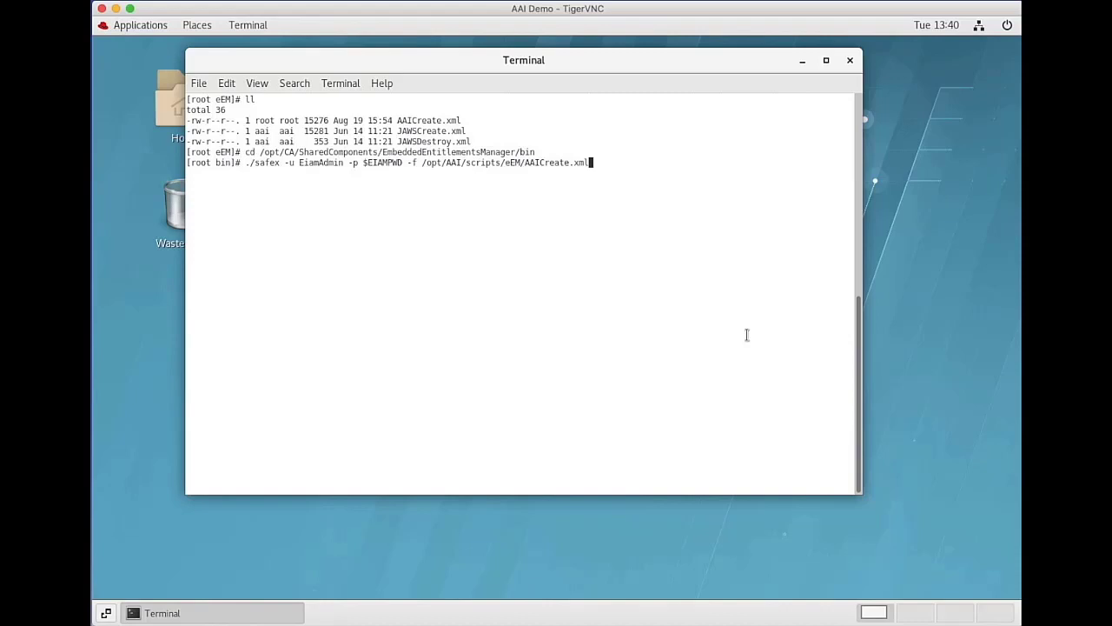
{"action": "key", "text": "Return"}
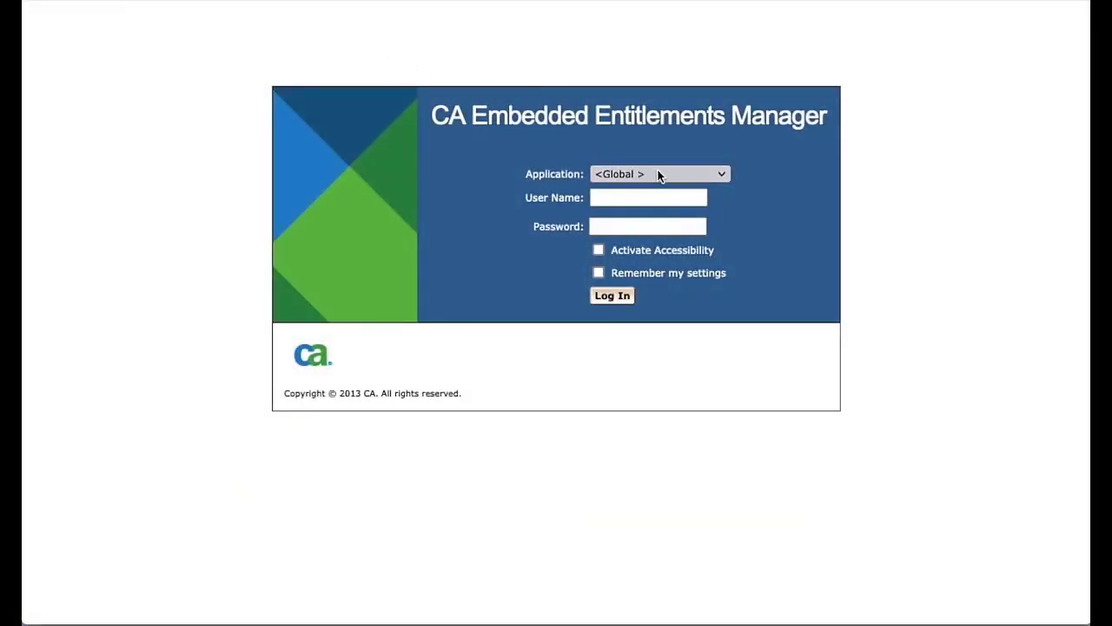
Step: Log in to CA Embedded Entitlements Manager for the AAI application with the admin user name and password
{"action": "left_click", "coordinate": [721, 177]}
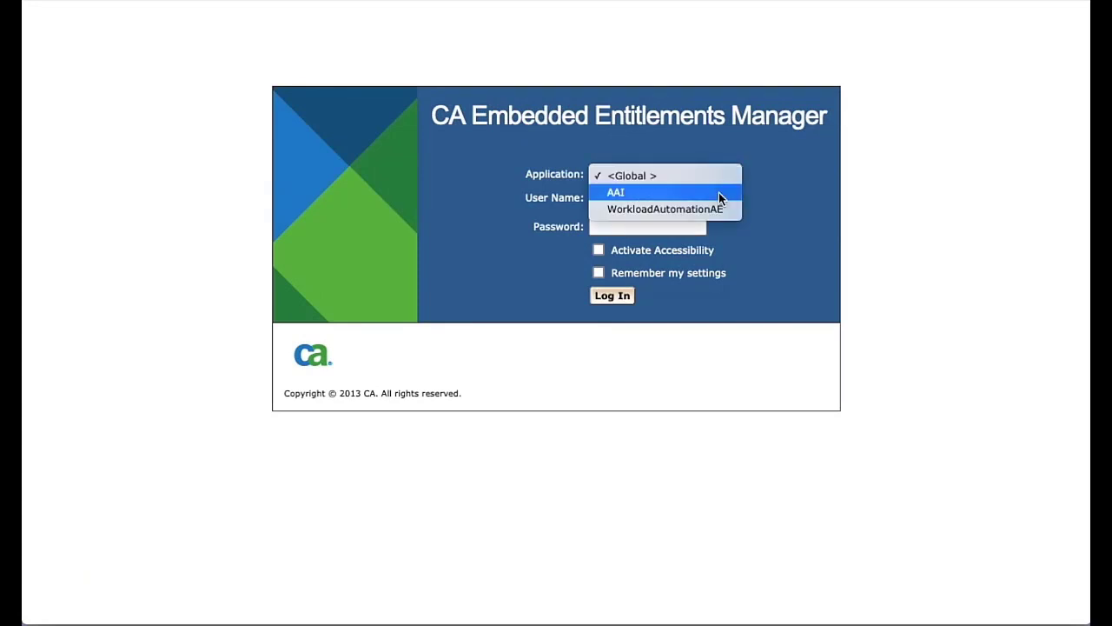
{"action": "left_click", "coordinate": [718, 193]}
{"action": "left_click", "coordinate": [681, 198]}
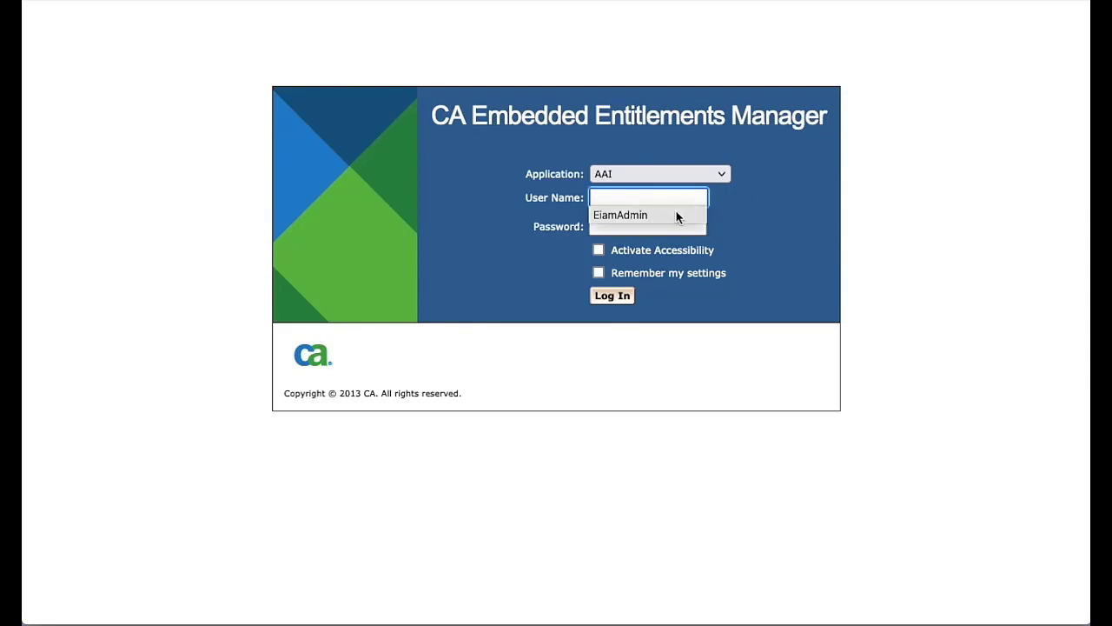
{"action": "left_click", "coordinate": [678, 215]}
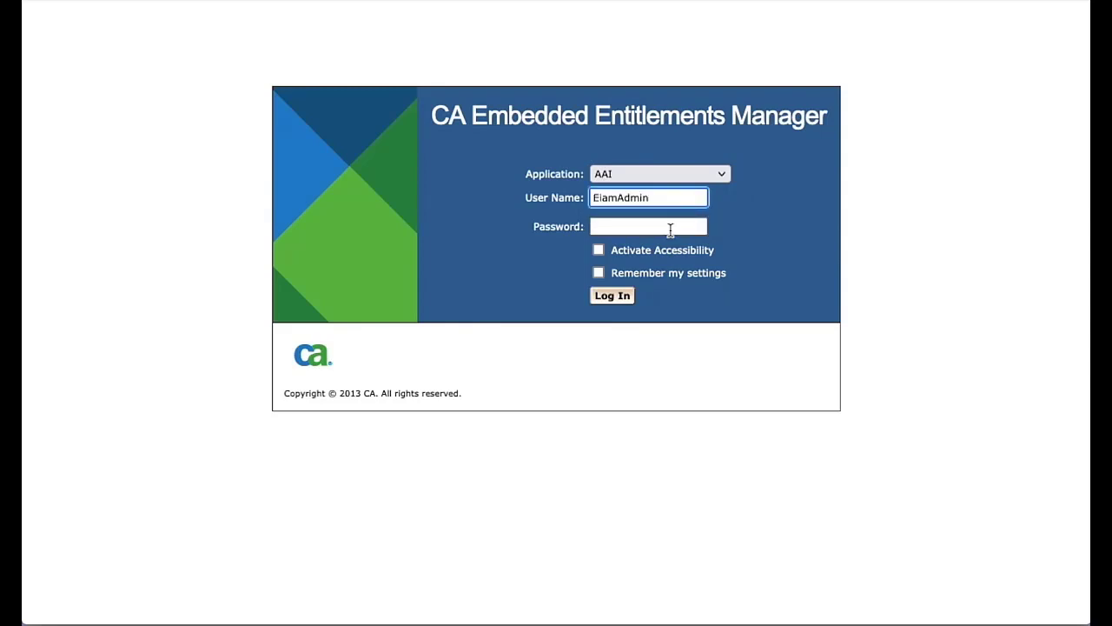
{"action": "left_click", "coordinate": [670, 228]}
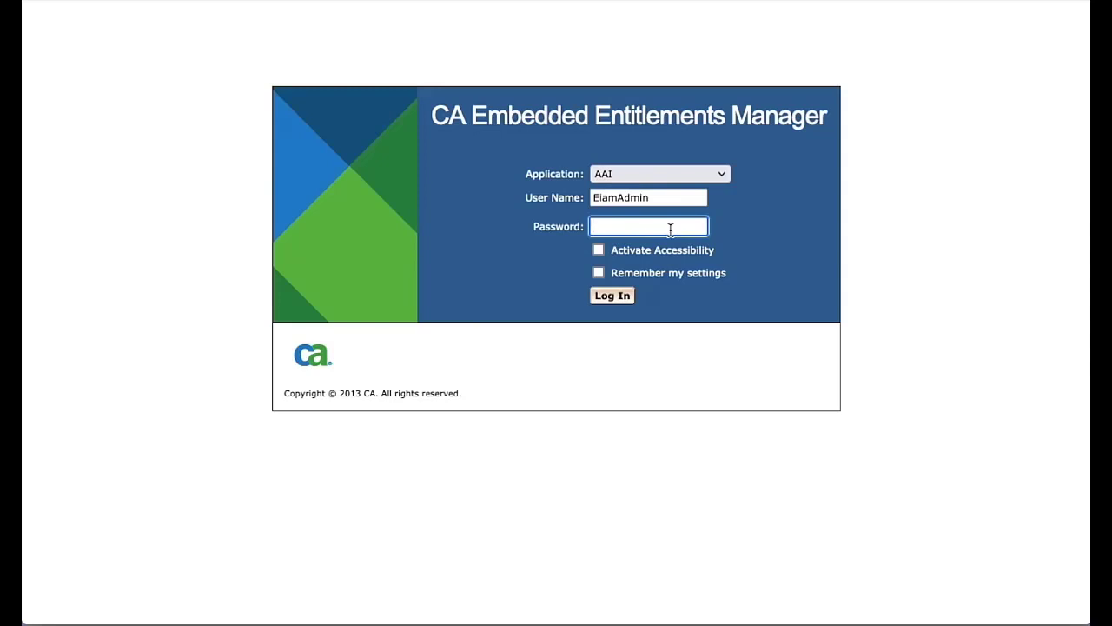
{"action": "type", "text": "••••••••••"}
{"action": "left_click", "coordinate": [612, 296]}
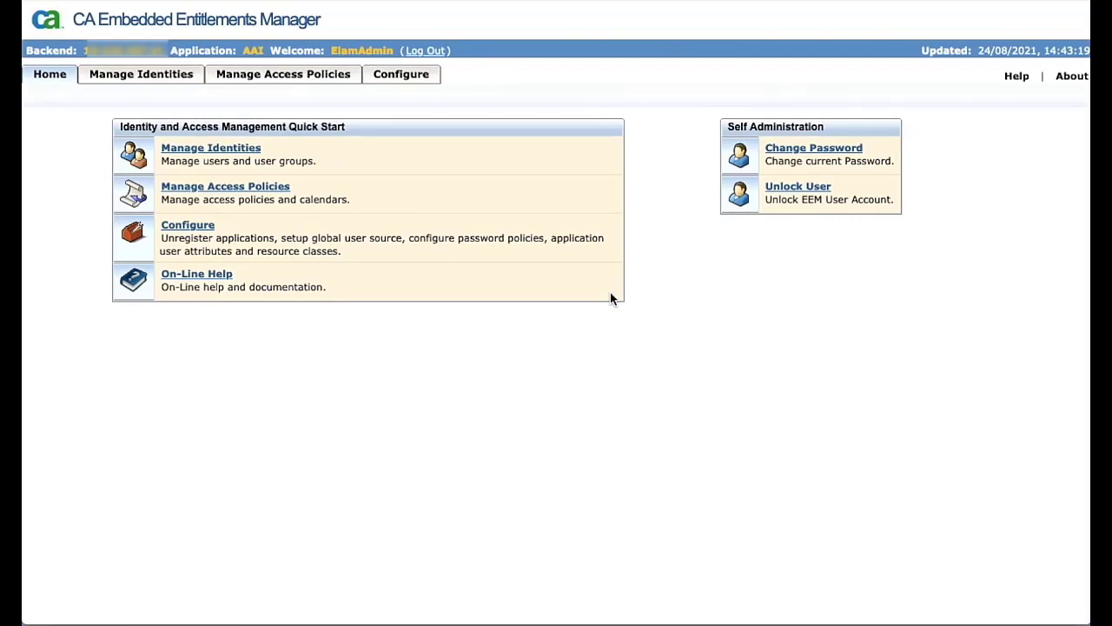
Step: Open Manage Access Policies and view the CustomAction, JAWSApplication and Jobstream policy tables
{"action": "left_click", "coordinate": [291, 78]}
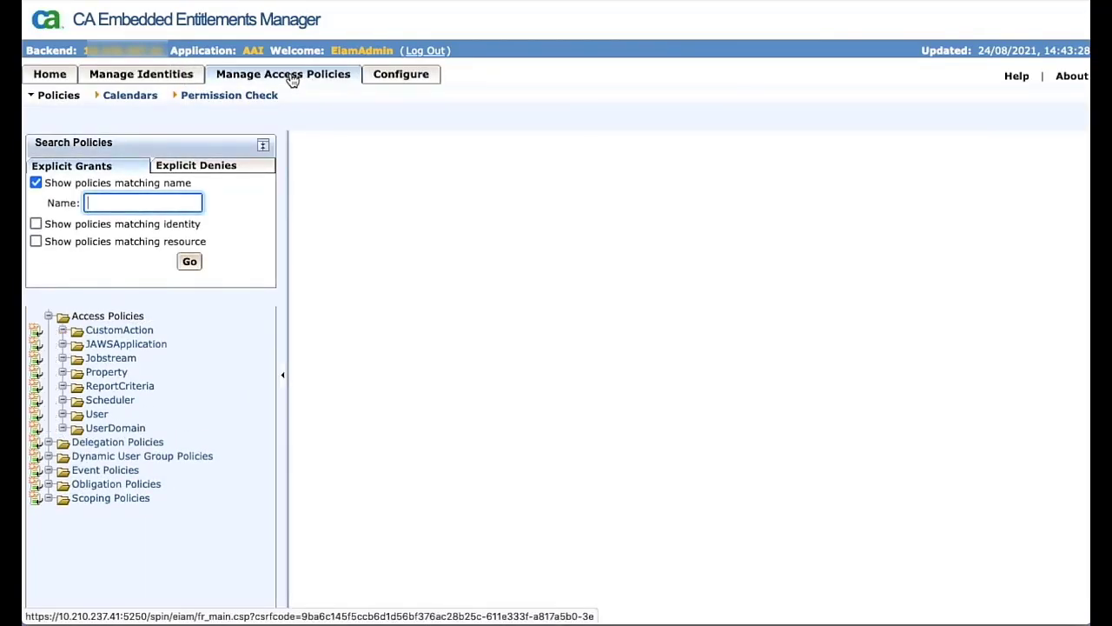
{"action": "left_click", "coordinate": [136, 334]}
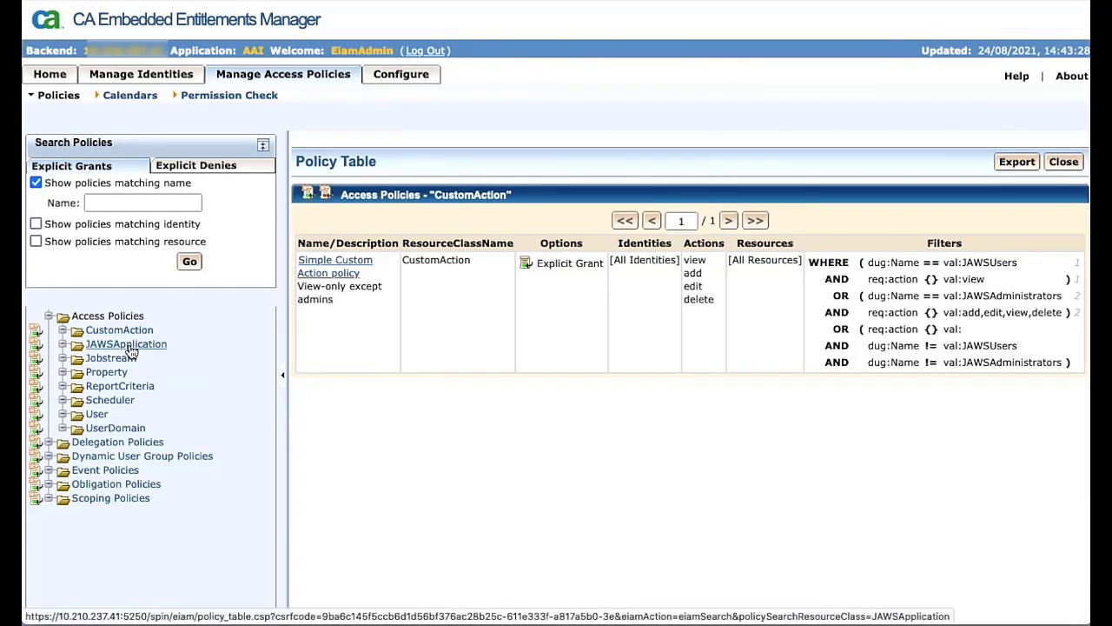
{"action": "left_click", "coordinate": [126, 345]}
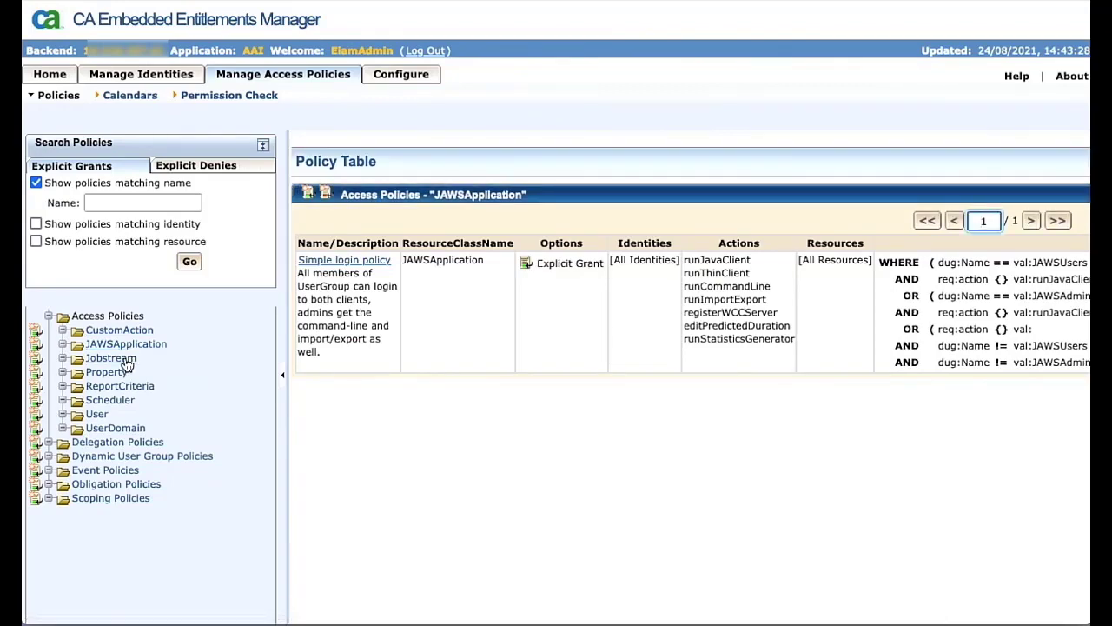
{"action": "left_click", "coordinate": [110, 358]}
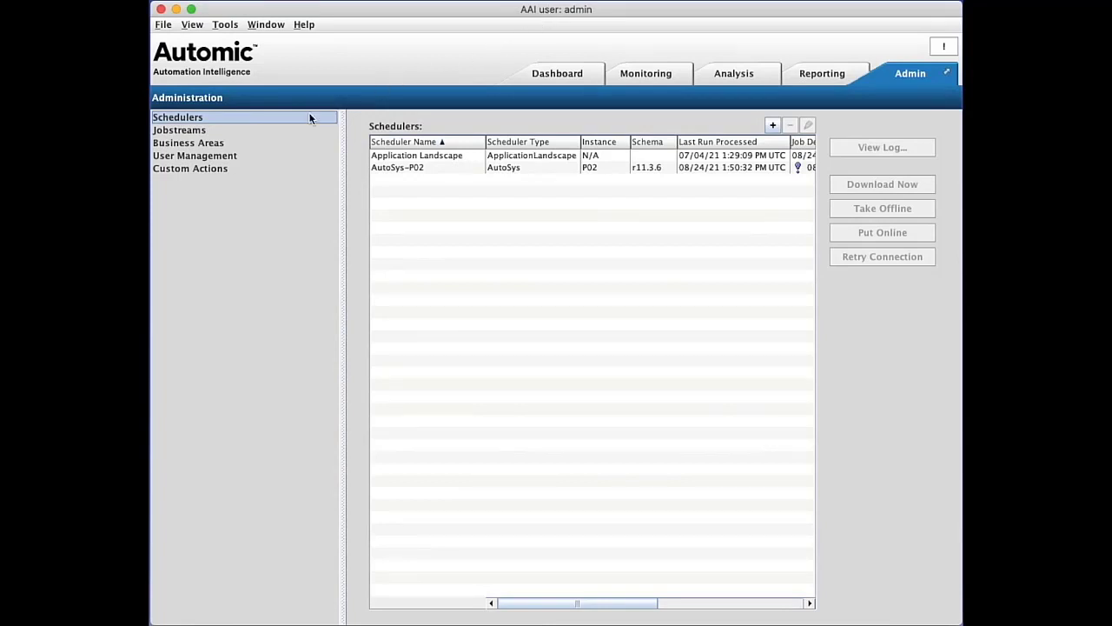
Step: Add a new domain in User Management named EEM with type eEM
{"action": "left_click", "coordinate": [190, 156]}
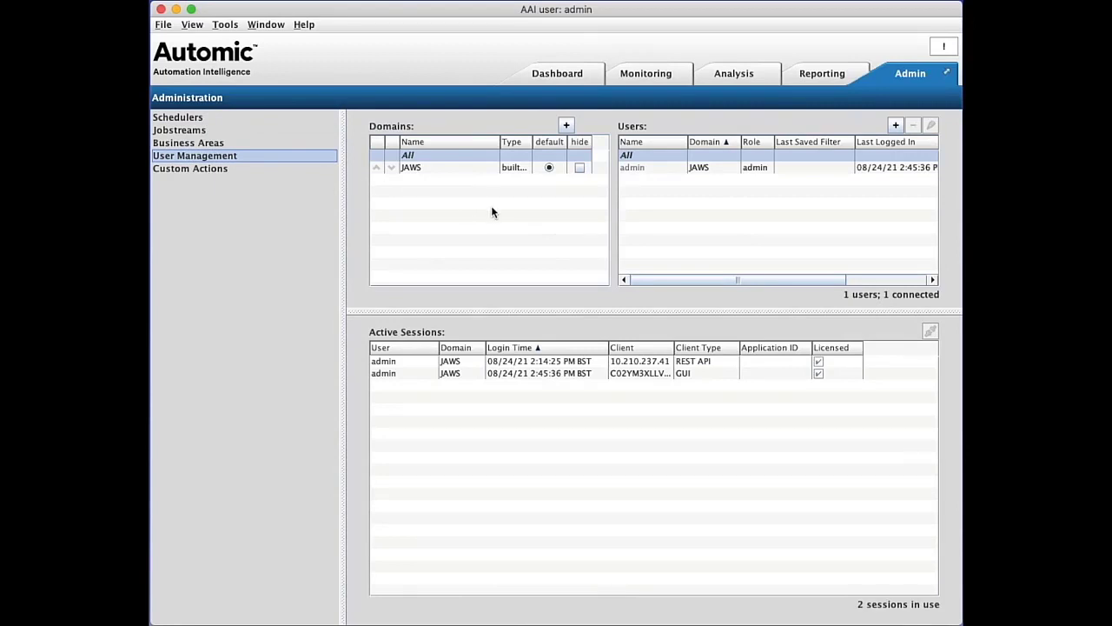
{"action": "left_click", "coordinate": [566, 125]}
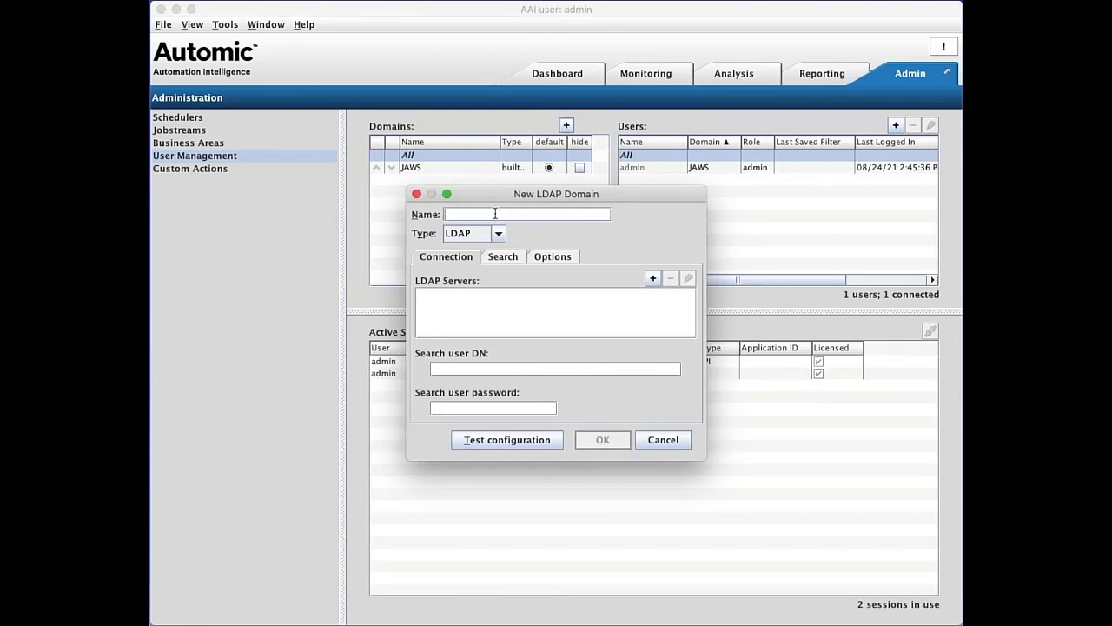
{"action": "type", "text": "EEM"}
{"action": "key", "text": "Tab"}
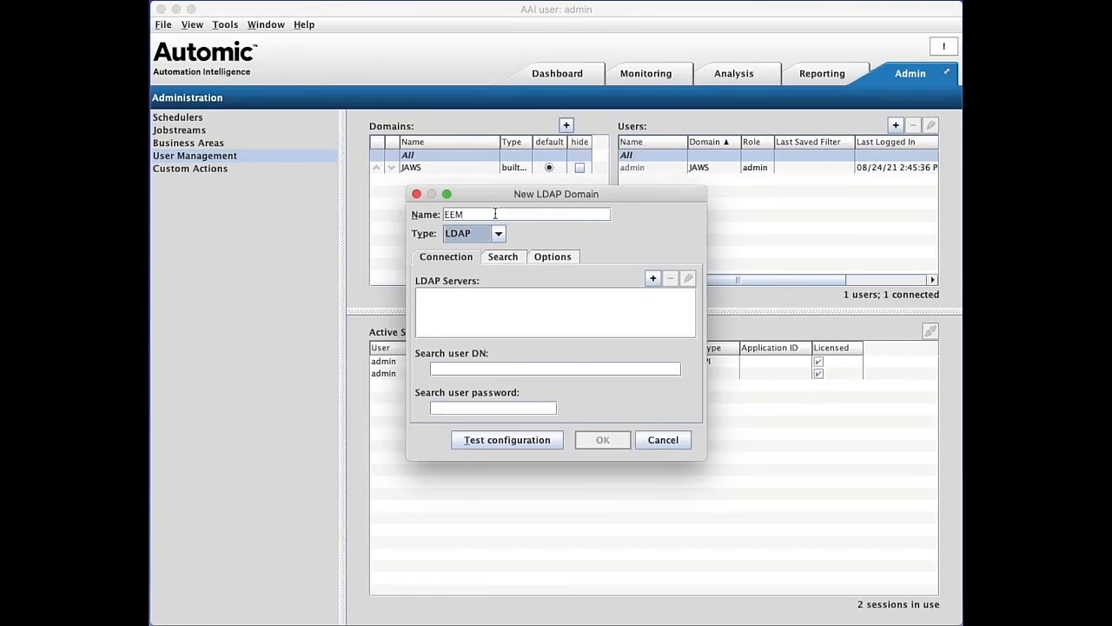
{"action": "key", "text": "space"}
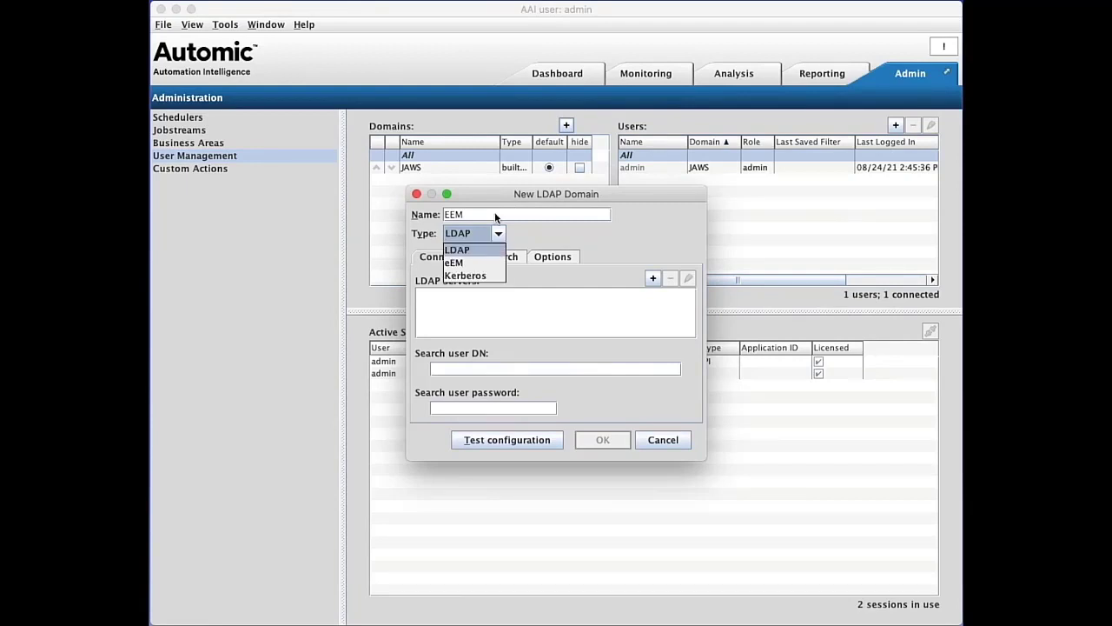
{"action": "key", "text": "Down"}
{"action": "key", "text": "Return"}
{"action": "key", "text": "Tab"}
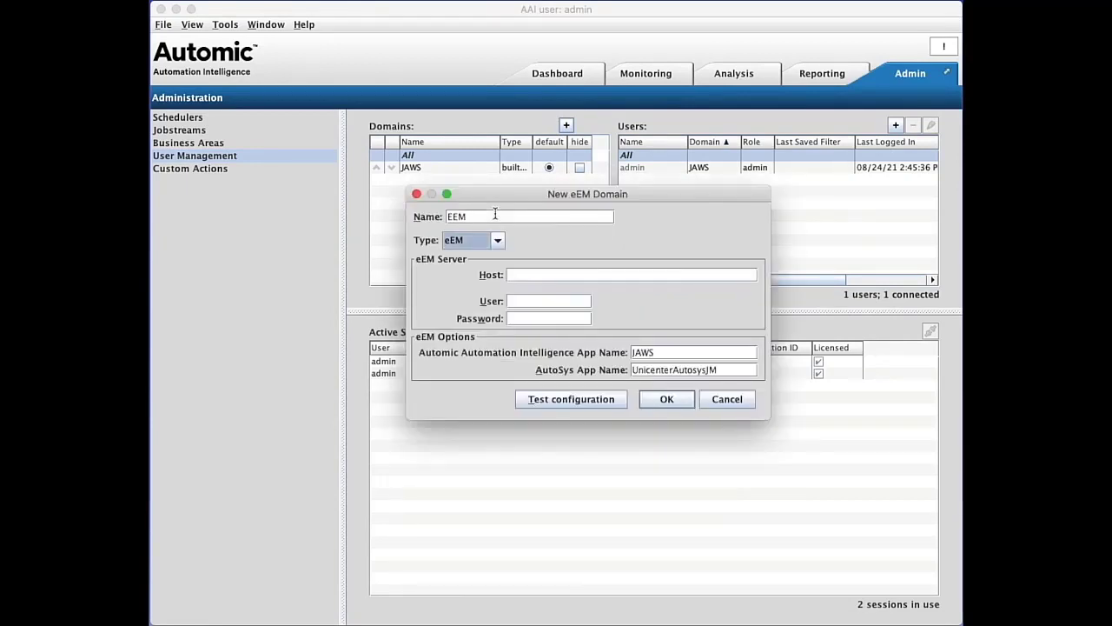
{"action": "key", "text": "Tab"}
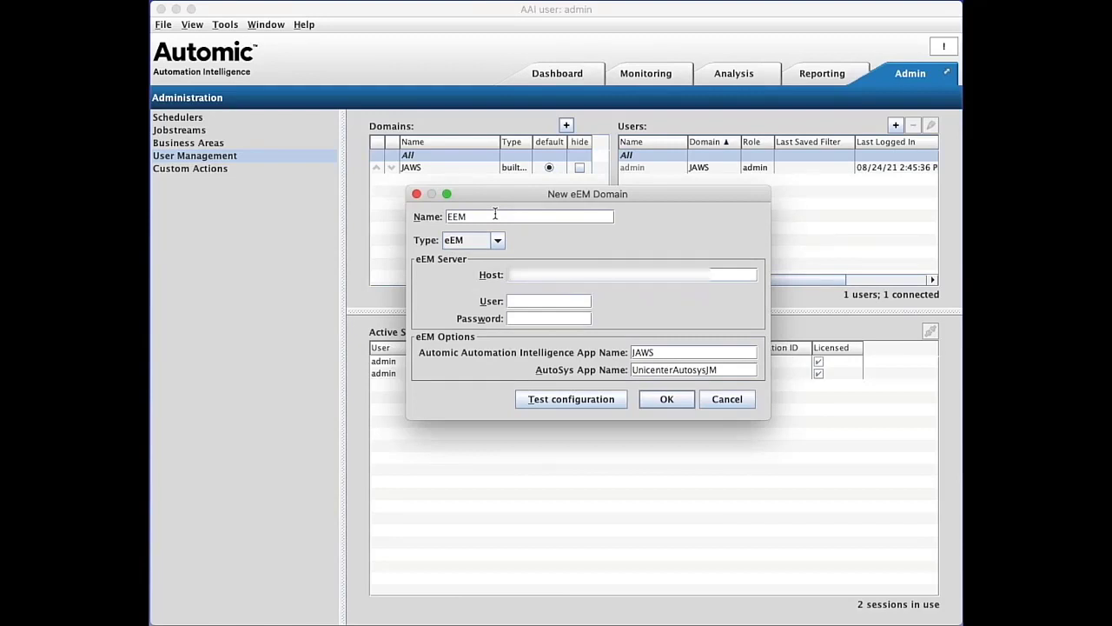
Step: Fill in the eEM server host, the EiamAdmin user and the account password
{"action": "key", "text": "super+v"}
{"action": "key", "text": "Tab"}
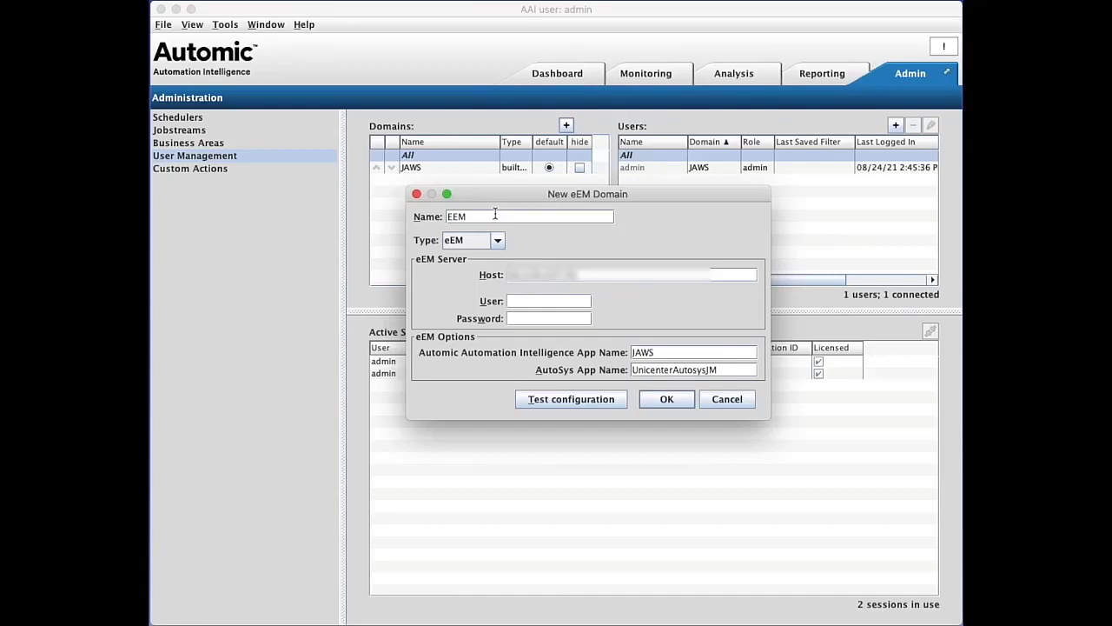
{"action": "type", "text": "EiamAdmin"}
{"action": "key", "text": "Tab"}
{"action": "type", "text": "••••••••••"}
{"action": "key", "text": "Tab"}
Step: Set the Automation Intelligence app name to AAI and the AutoSys app name to WorkloadAutomationAE
{"action": "key", "text": "BackSpace"}
{"action": "key", "text": "BackSpace"}
{"action": "key", "text": "BackSpace"}
{"action": "key", "text": "BackSpace"}
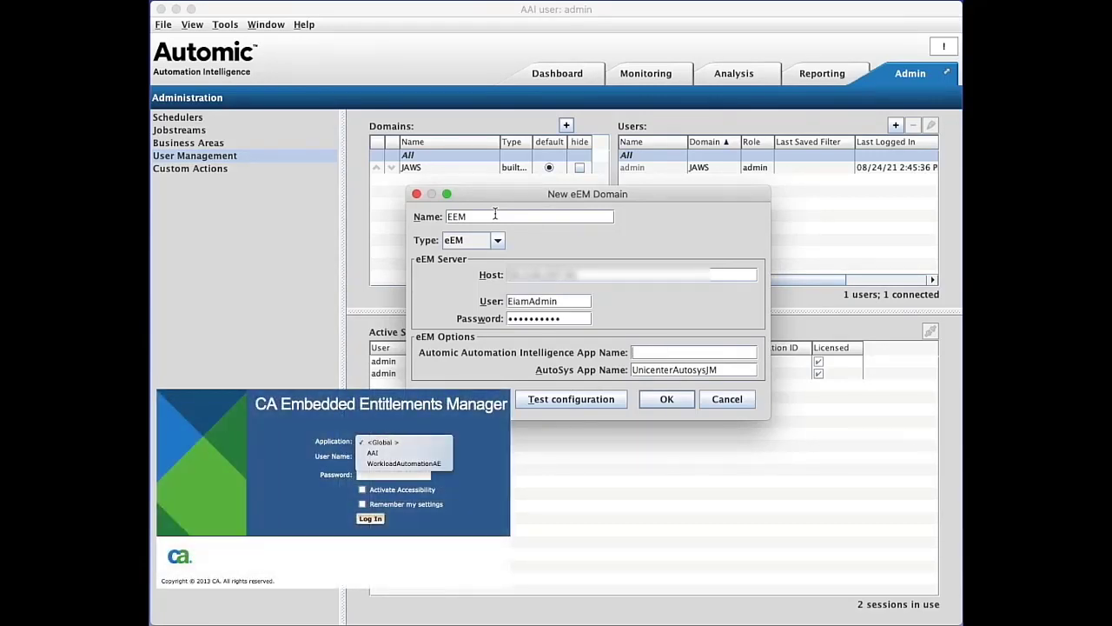
{"action": "type", "text": "AAI"}
{"action": "key", "text": "BackSpace"}
{"action": "key", "text": "BackSpace"}
{"action": "key", "text": "BackSpace"}
{"action": "key", "text": "BackSpace"}
{"action": "key", "text": "BackSpace"}
{"action": "key", "text": "BackSpace"}
{"action": "key", "text": "BackSpace"}
{"action": "key", "text": "BackSpace"}
{"action": "key", "text": "BackSpace"}
{"action": "key", "text": "BackSpace"}
{"action": "key", "text": "BackSpace"}
{"action": "key", "text": "BackSpace"}
{"action": "key", "text": "BackSpace"}
{"action": "key", "text": "BackSpace"}
{"action": "key", "text": "BackSpace"}
{"action": "key", "text": "BackSpace"}
{"action": "key", "text": "BackSpace"}
{"action": "key", "text": "BackSpace"}
{"action": "type", "text": "Wo"}
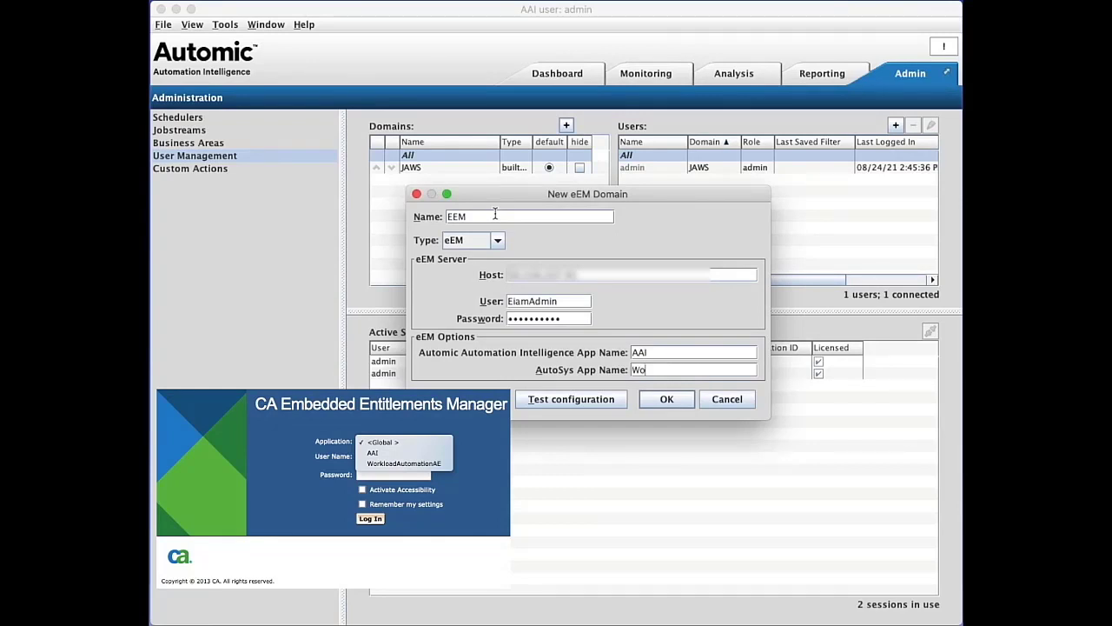
{"action": "type", "text": "rkloadAutomationAE"}
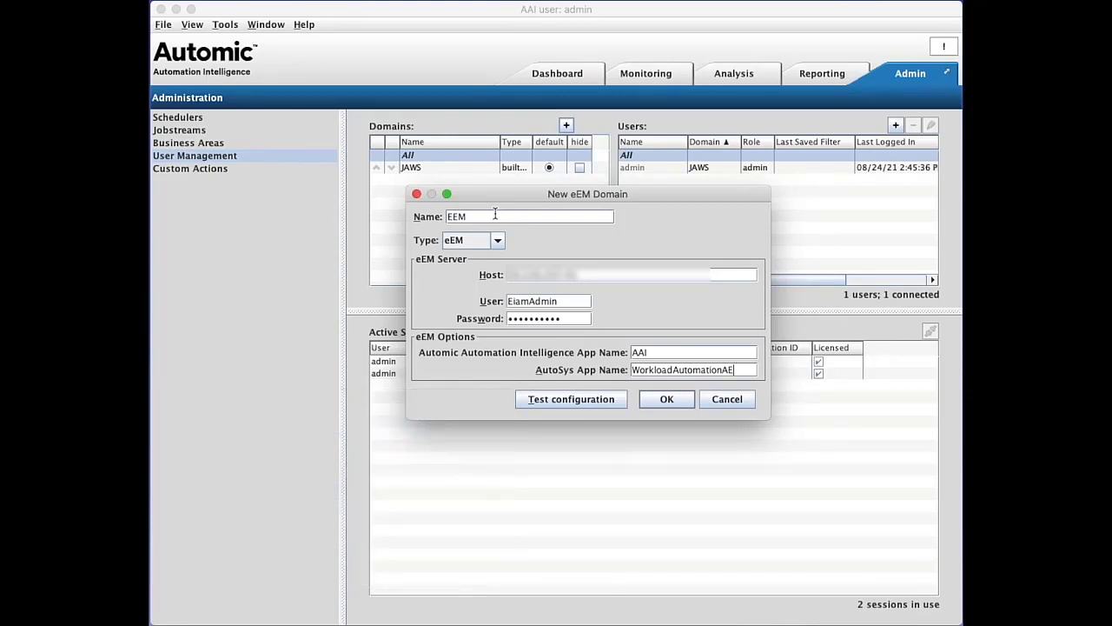
Step: Test the new eEM domain's connection to the server with the current settings
{"action": "left_click", "coordinate": [551, 401]}
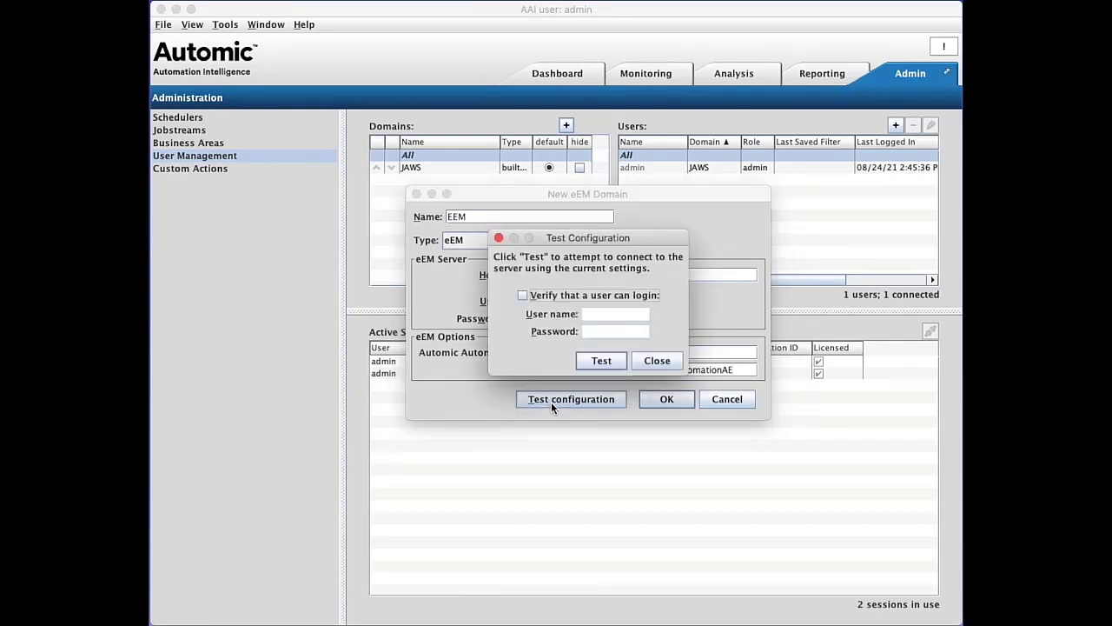
{"action": "left_click", "coordinate": [599, 361]}
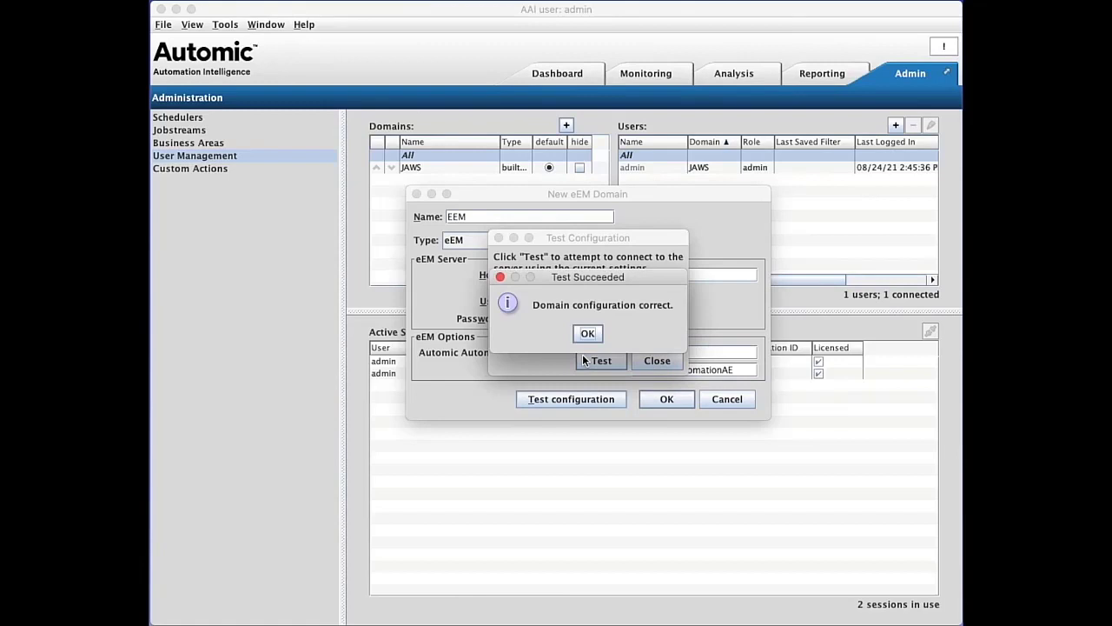
{"action": "left_click", "coordinate": [589, 333]}
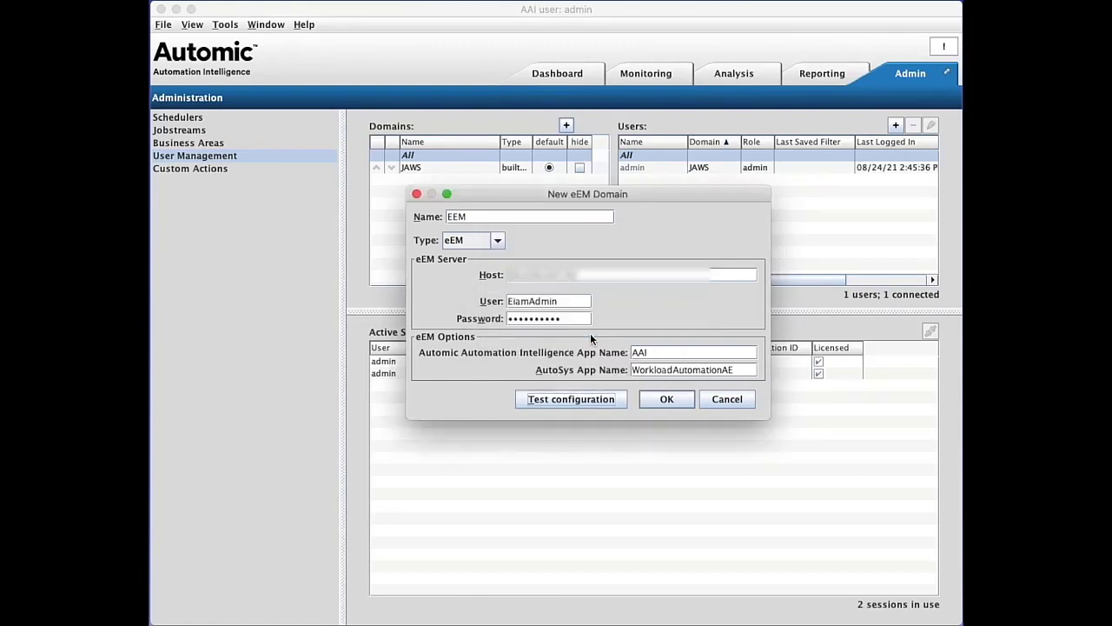
Step: Test the configuration again with login verification enabled, entering an eEM user's name and password
{"action": "left_click", "coordinate": [571, 399]}
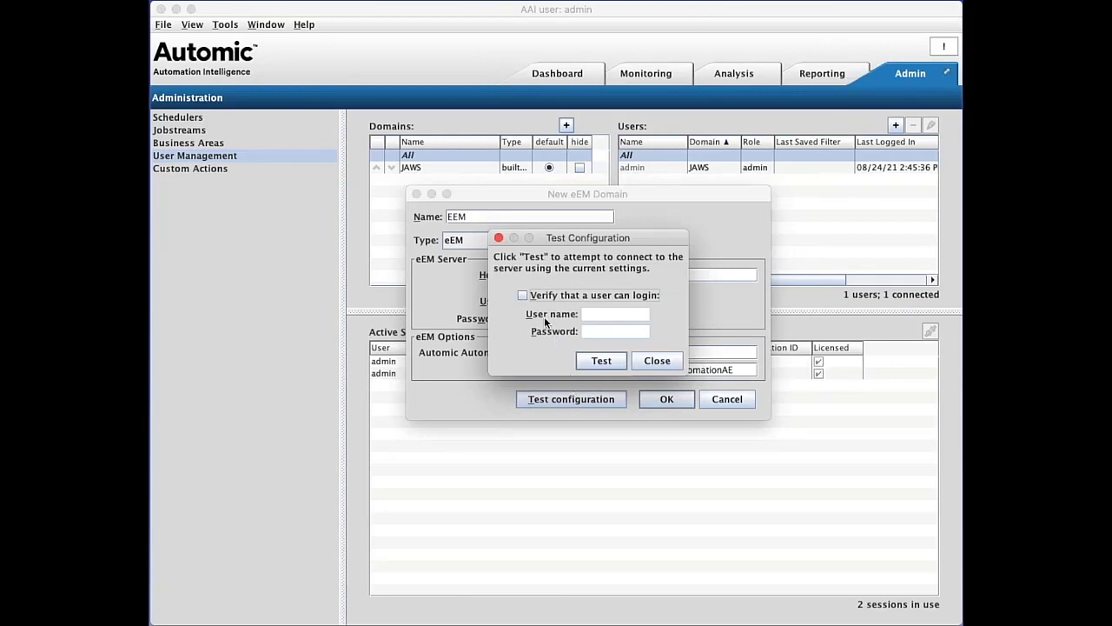
{"action": "left_click", "coordinate": [523, 296]}
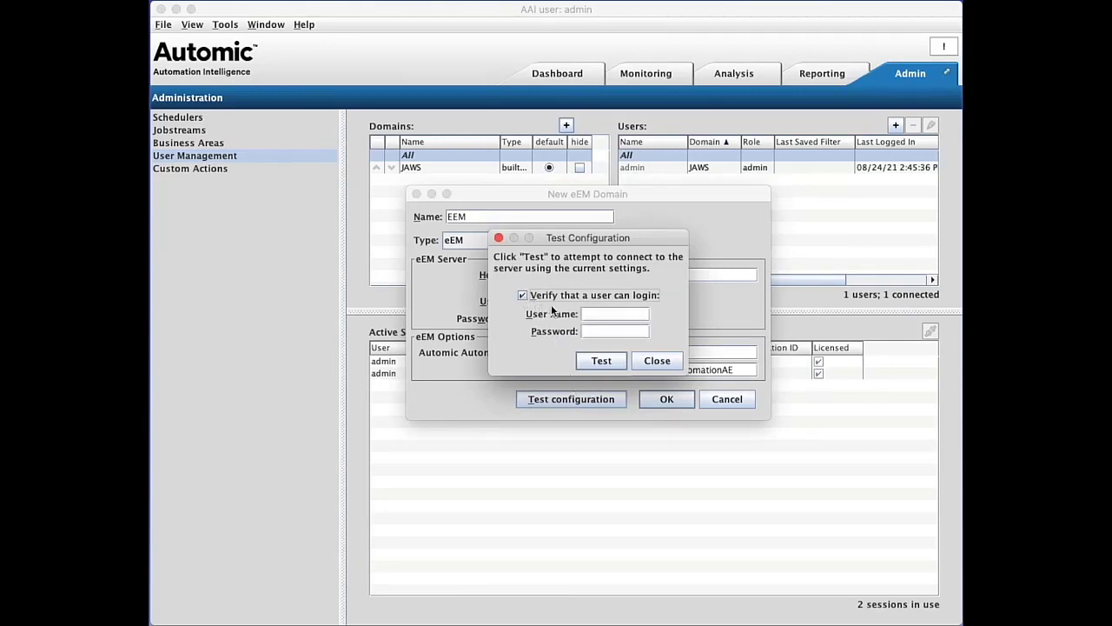
{"action": "left_click", "coordinate": [592, 313]}
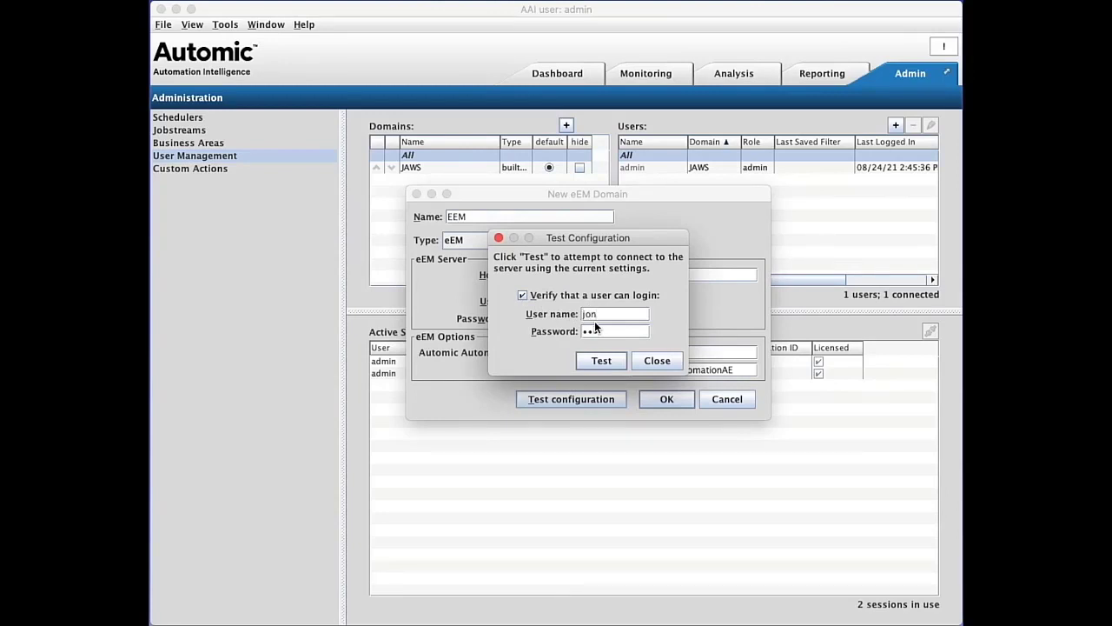
{"action": "left_click", "coordinate": [599, 362]}
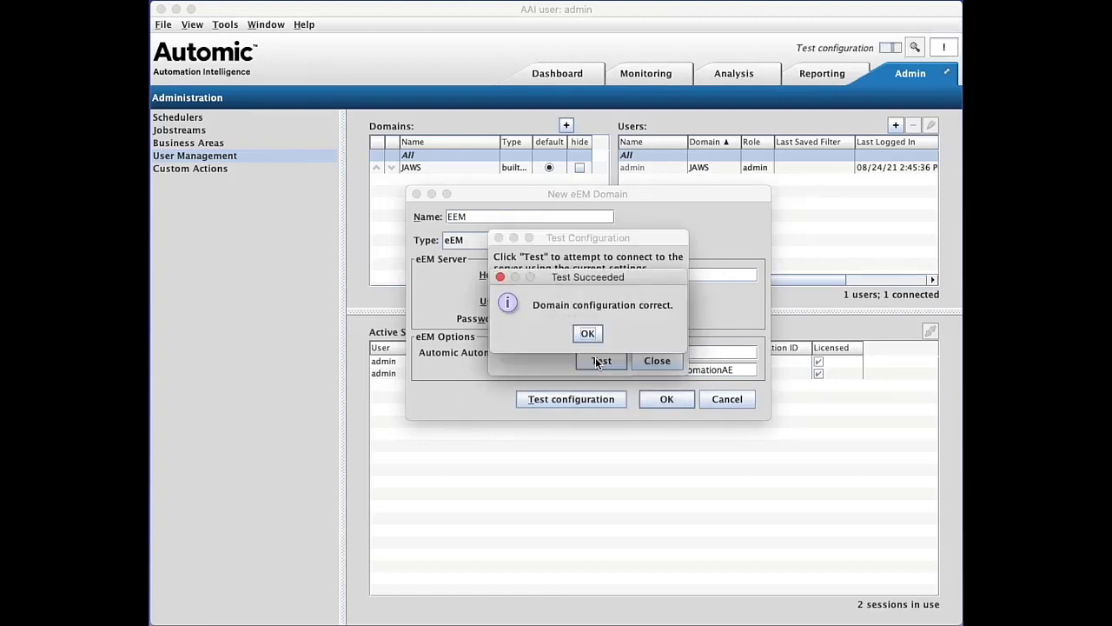
{"action": "left_click", "coordinate": [589, 333]}
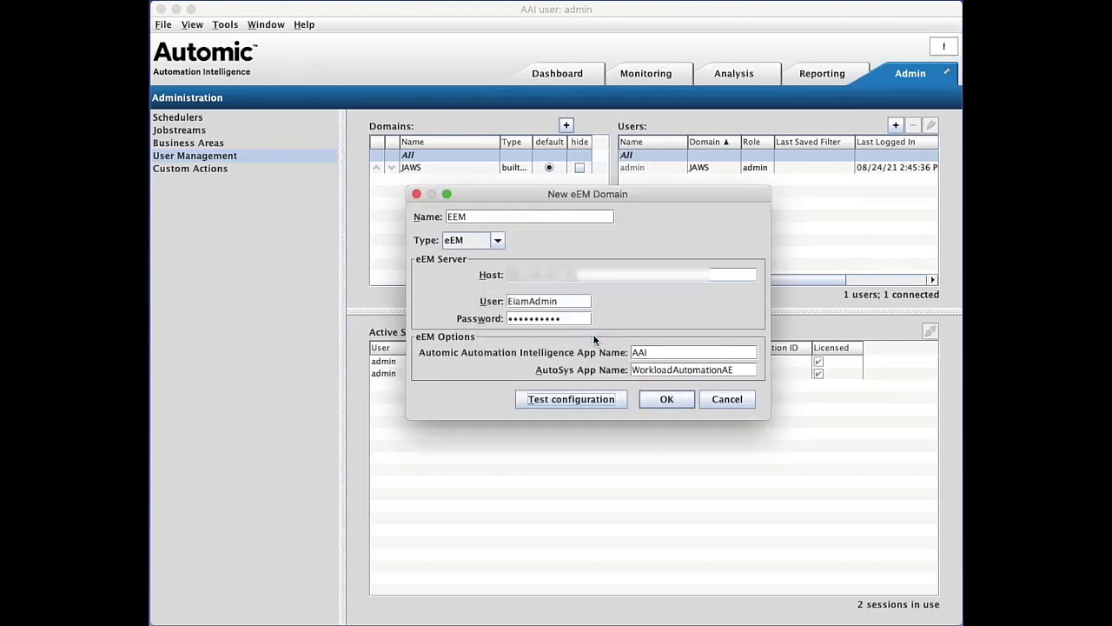
Step: Save the new eEM domain and make EEM the default domain
{"action": "left_click", "coordinate": [650, 401]}
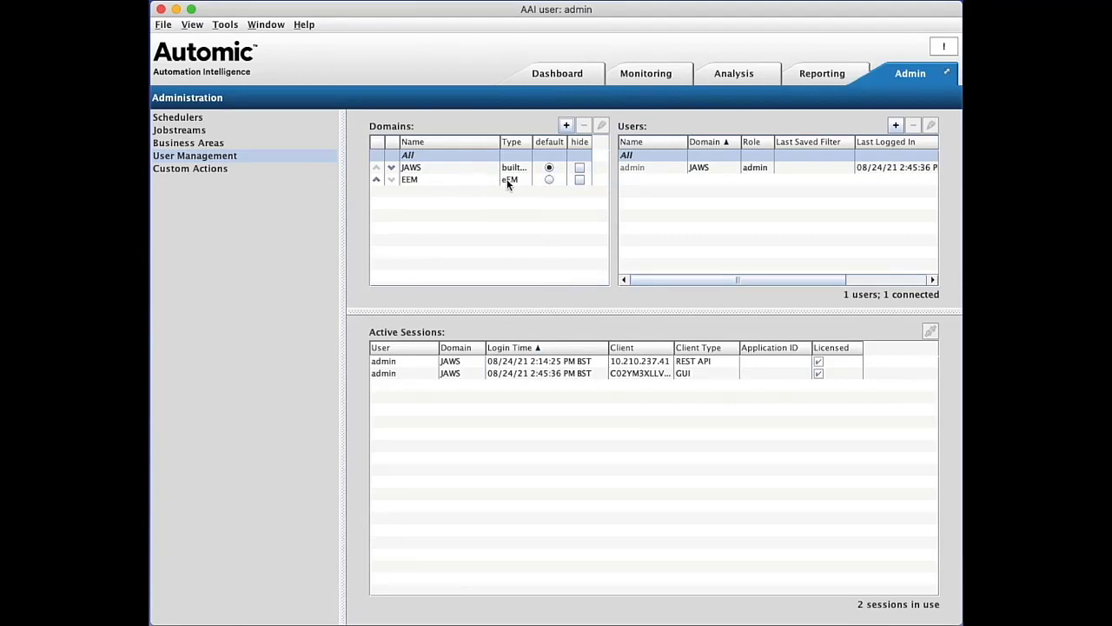
{"action": "left_click", "coordinate": [546, 180]}
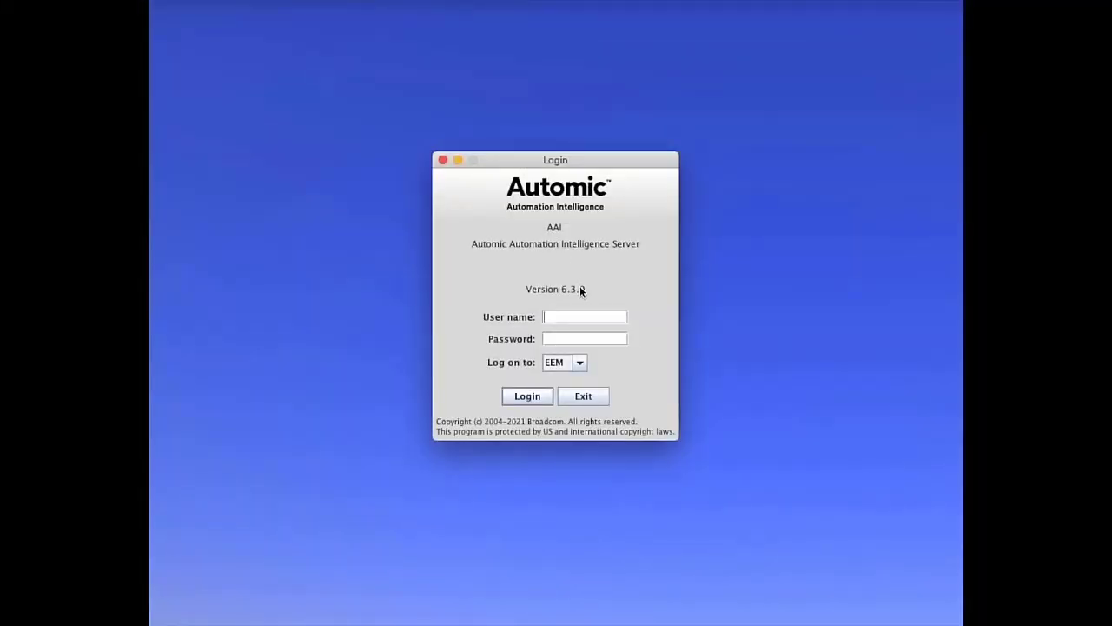
Step: Log on to the EEM domain with the eEM user's name and password, then open the Admin area
{"action": "left_click", "coordinate": [579, 363]}
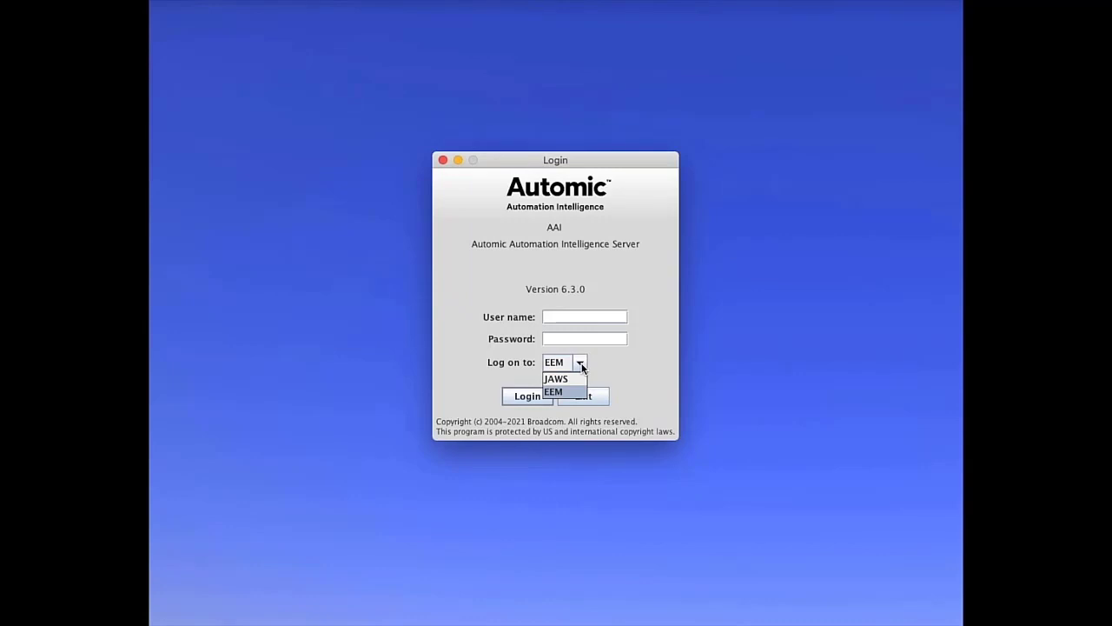
{"action": "left_click", "coordinate": [584, 318]}
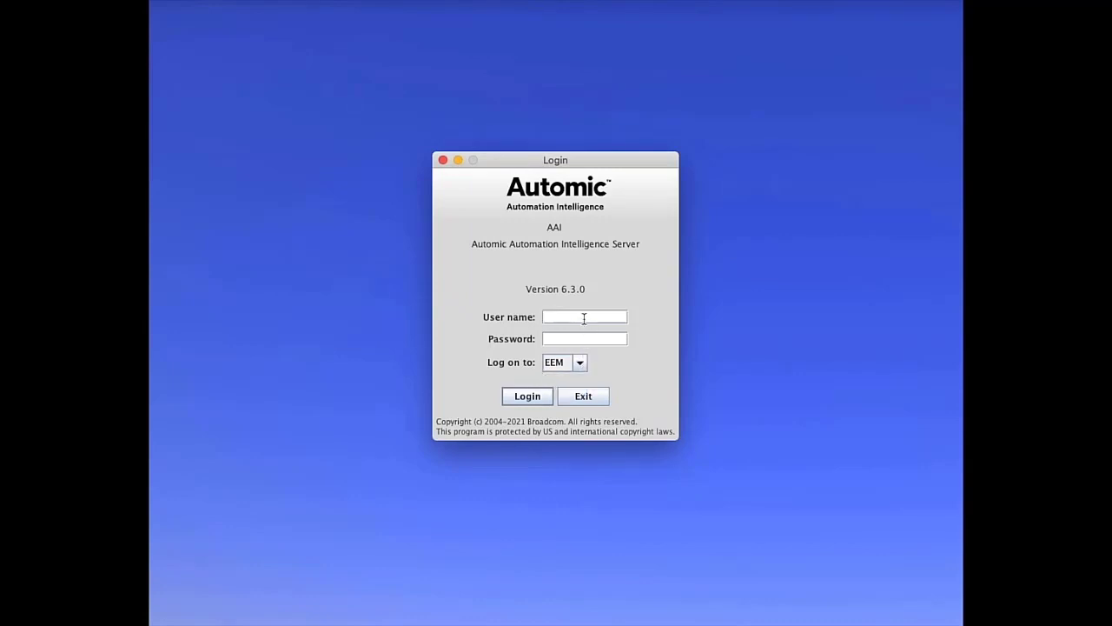
{"action": "type", "text": "jon"}
{"action": "key", "text": "Tab"}
{"action": "type", "text": "•••"}
{"action": "left_click", "coordinate": [542, 395]}
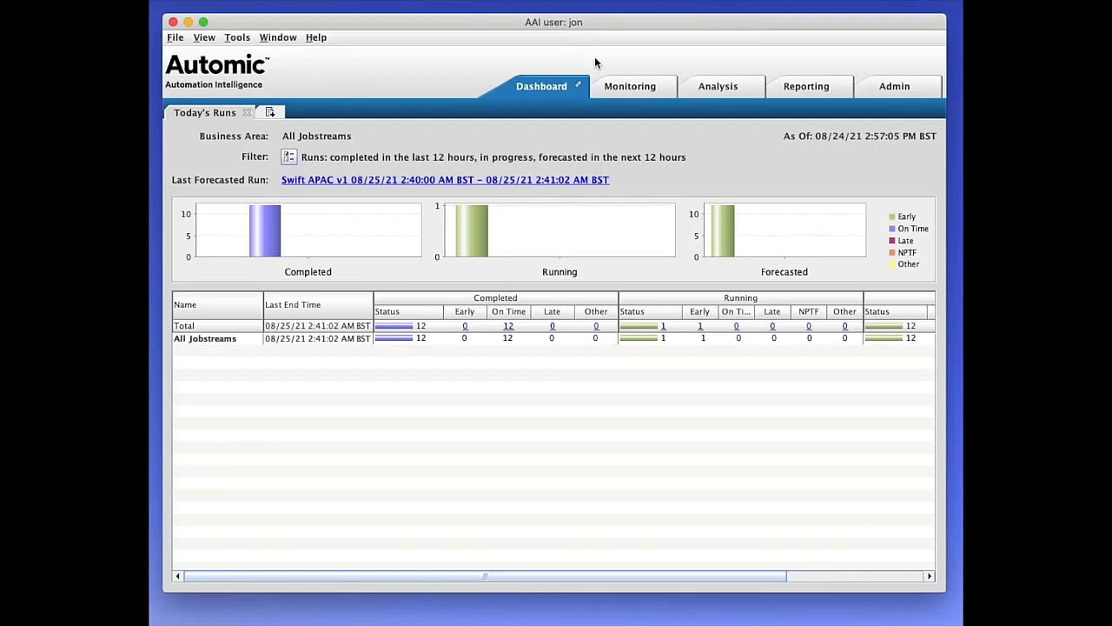
{"action": "left_click", "coordinate": [892, 90]}
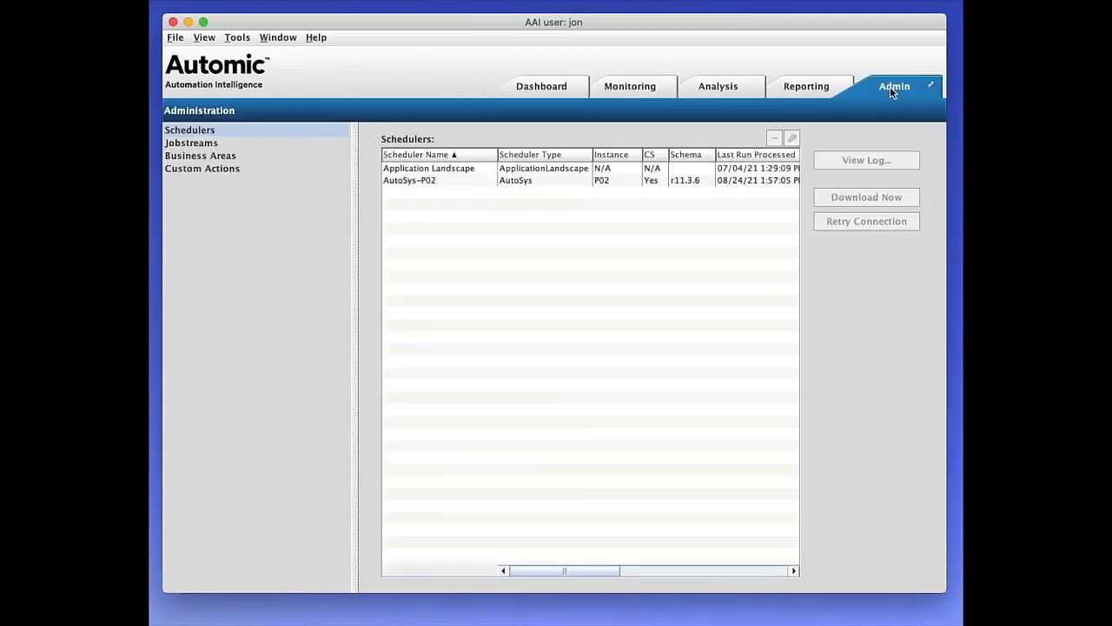
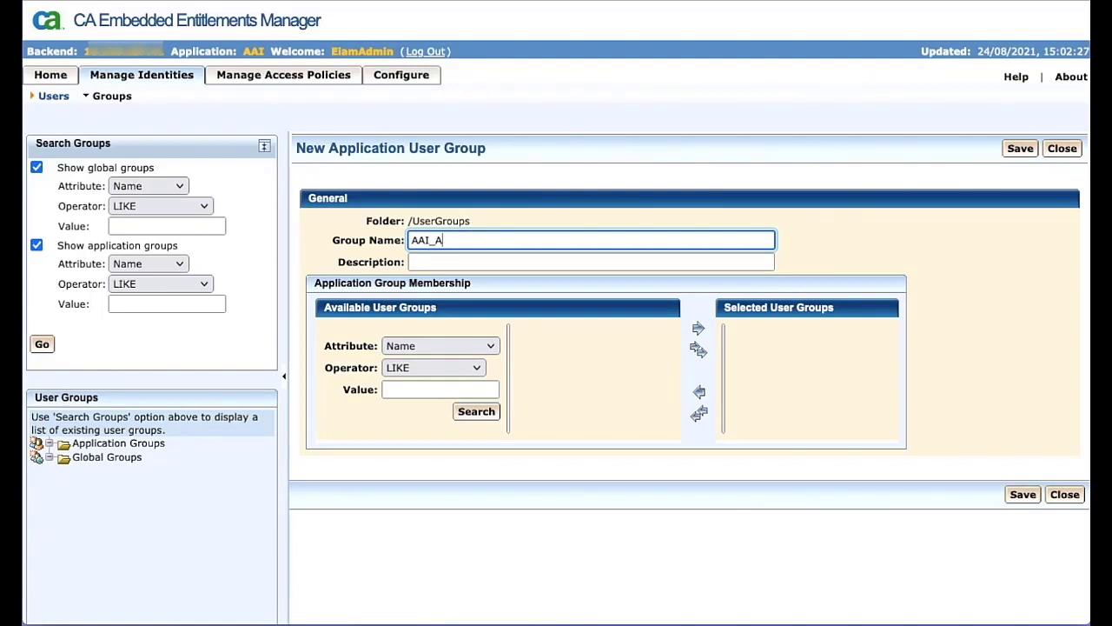
Step: Name the new application user group AAI_Administrators and save it
{"action": "type", "text": "dministrators"}
{"action": "left_click", "coordinate": [1023, 494]}
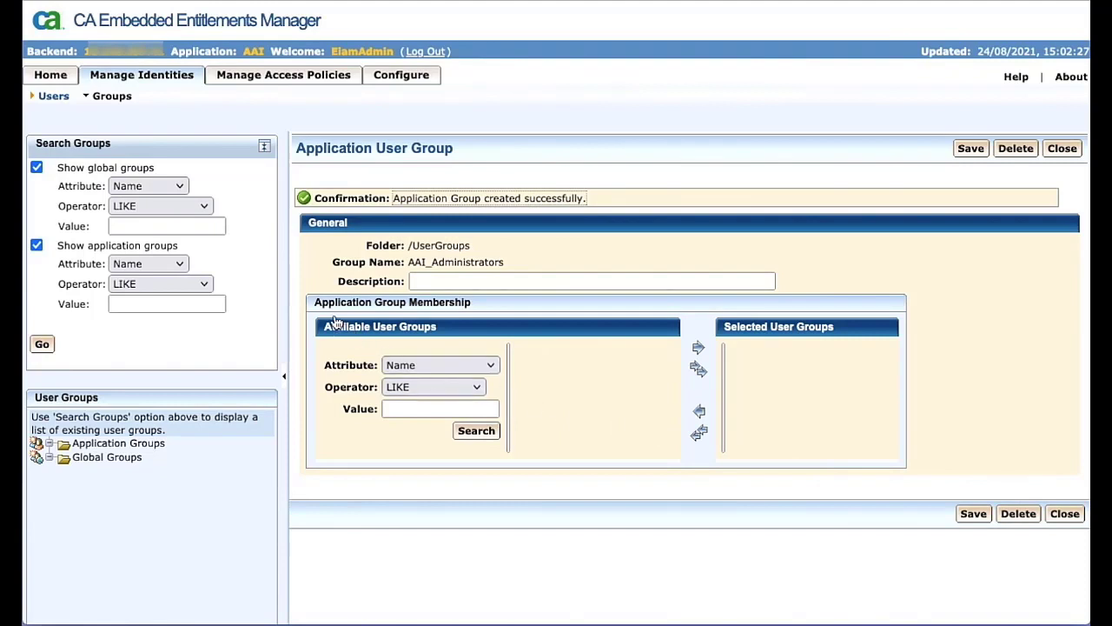
Step: Add AAI application user details to user jon with membership in the AAI_Administrators group, and save the user
{"action": "left_click", "coordinate": [53, 97]}
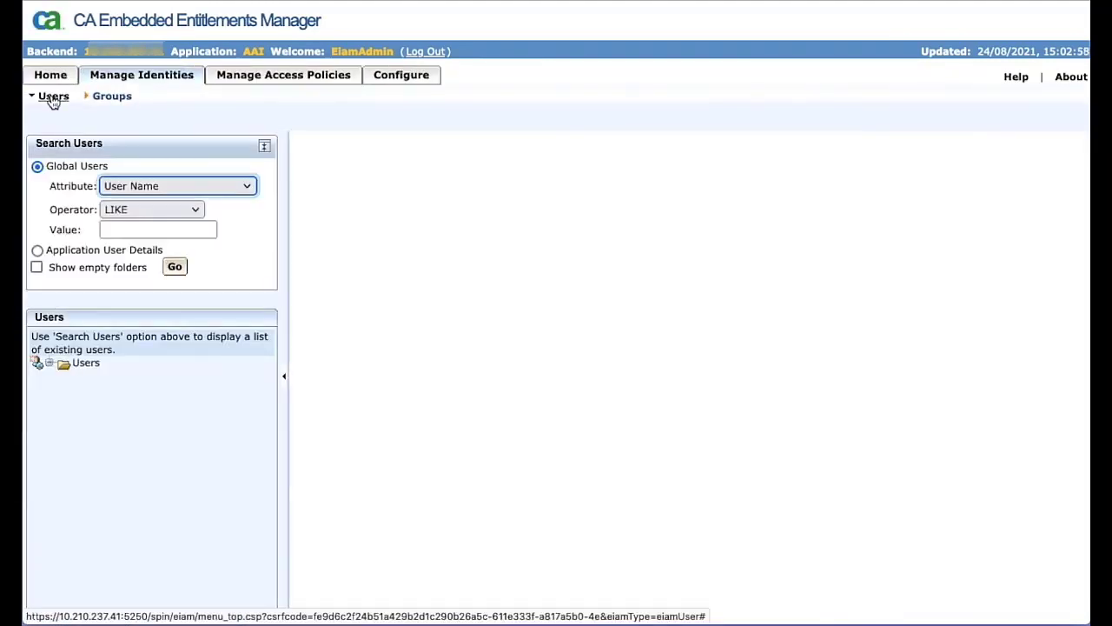
{"action": "left_click", "coordinate": [173, 268]}
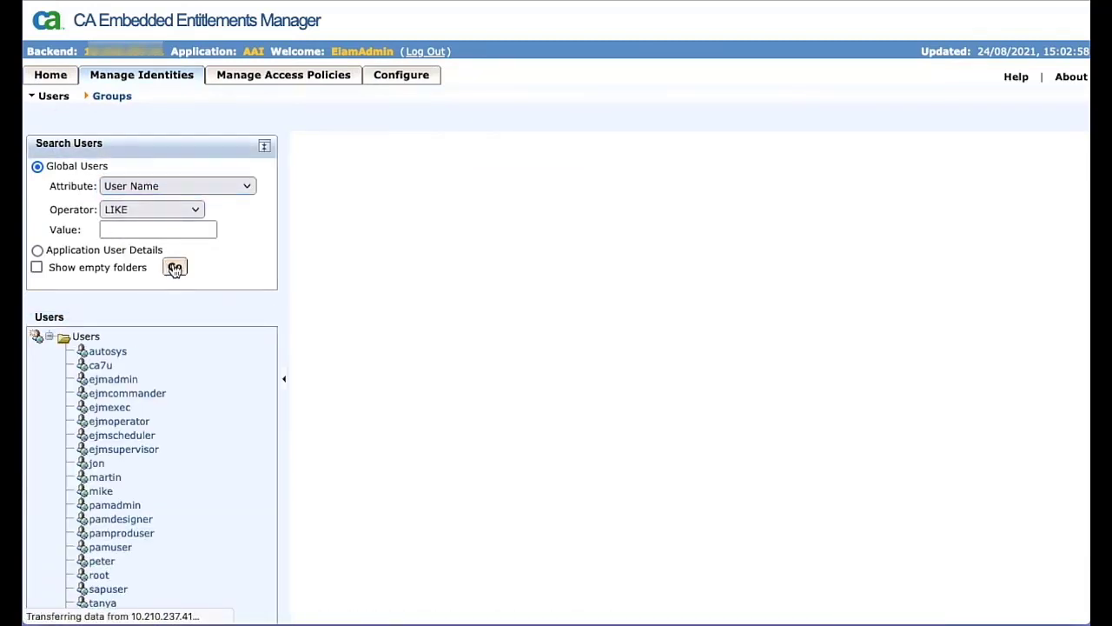
{"action": "left_click", "coordinate": [96, 466]}
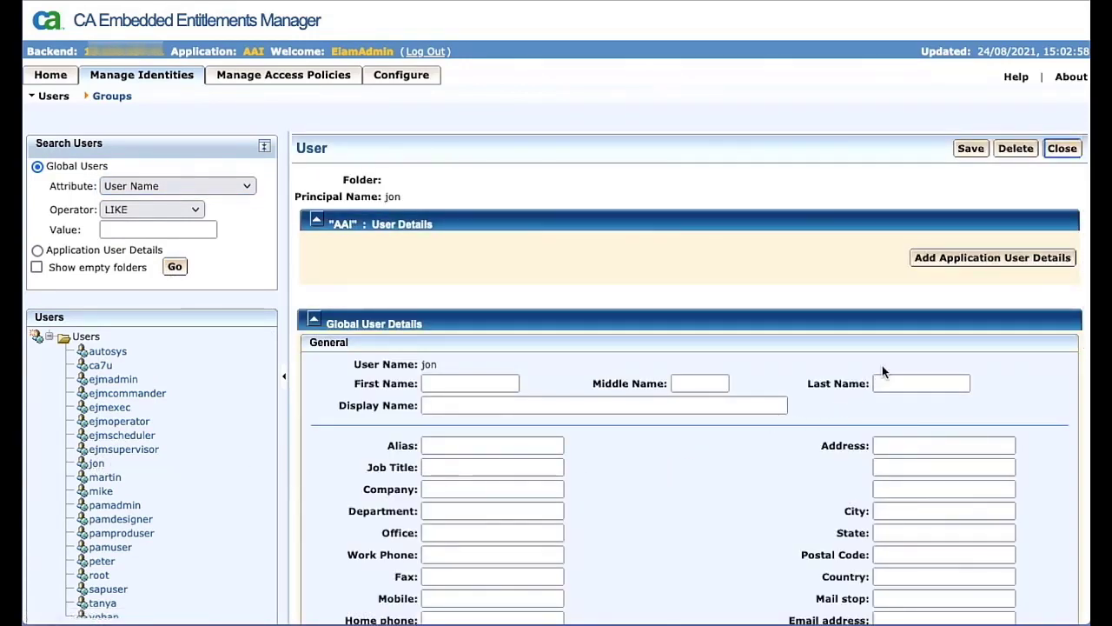
{"action": "left_click", "coordinate": [945, 260]}
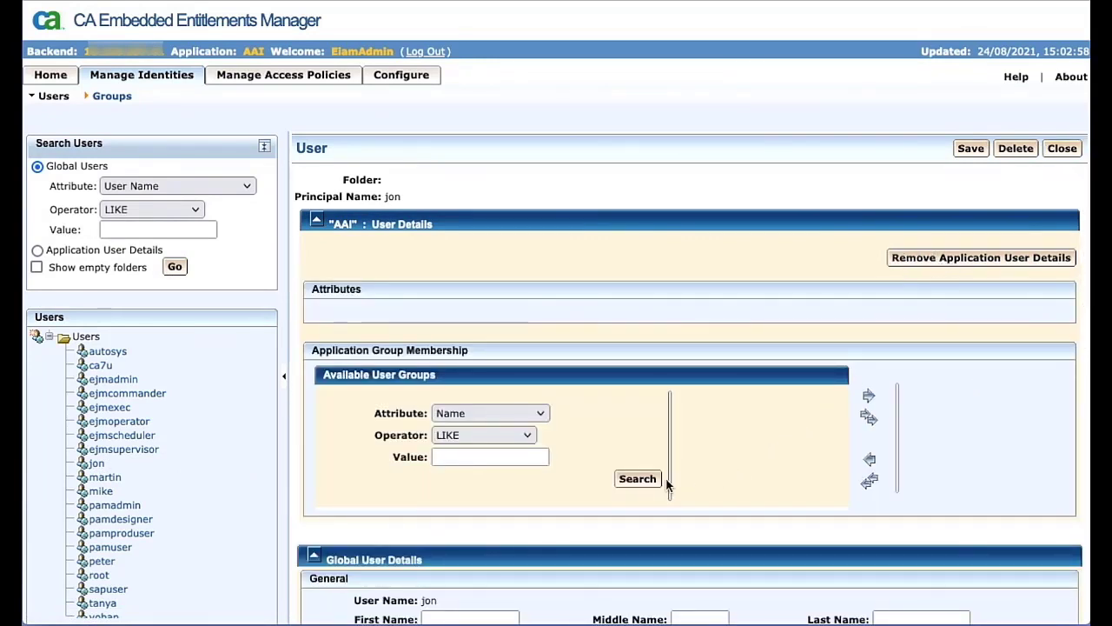
{"action": "left_click", "coordinate": [642, 480]}
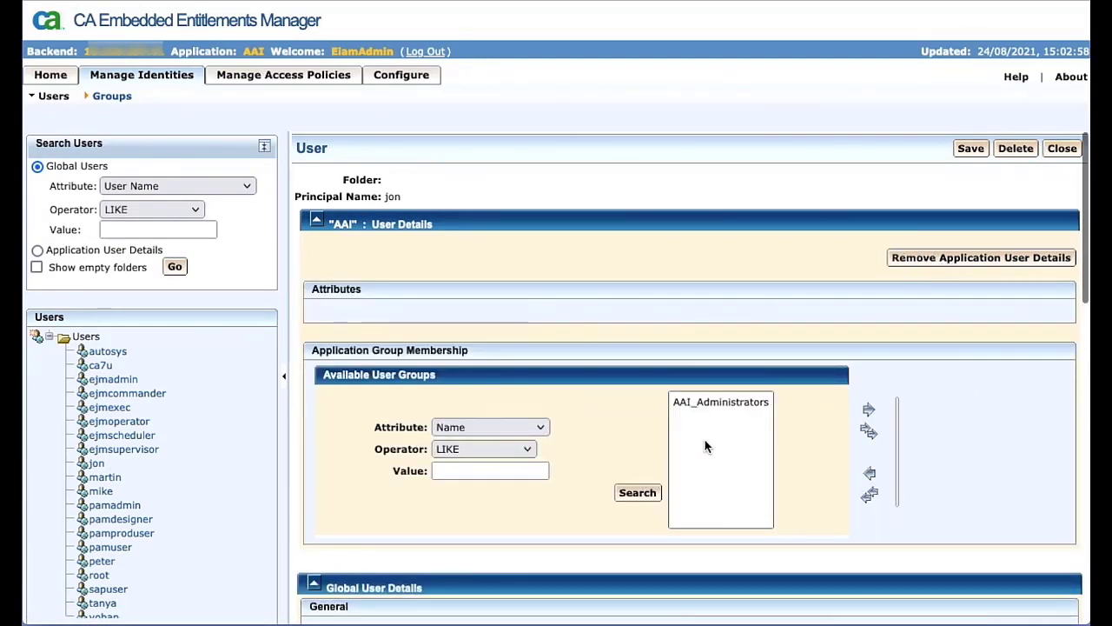
{"action": "left_click", "coordinate": [723, 401]}
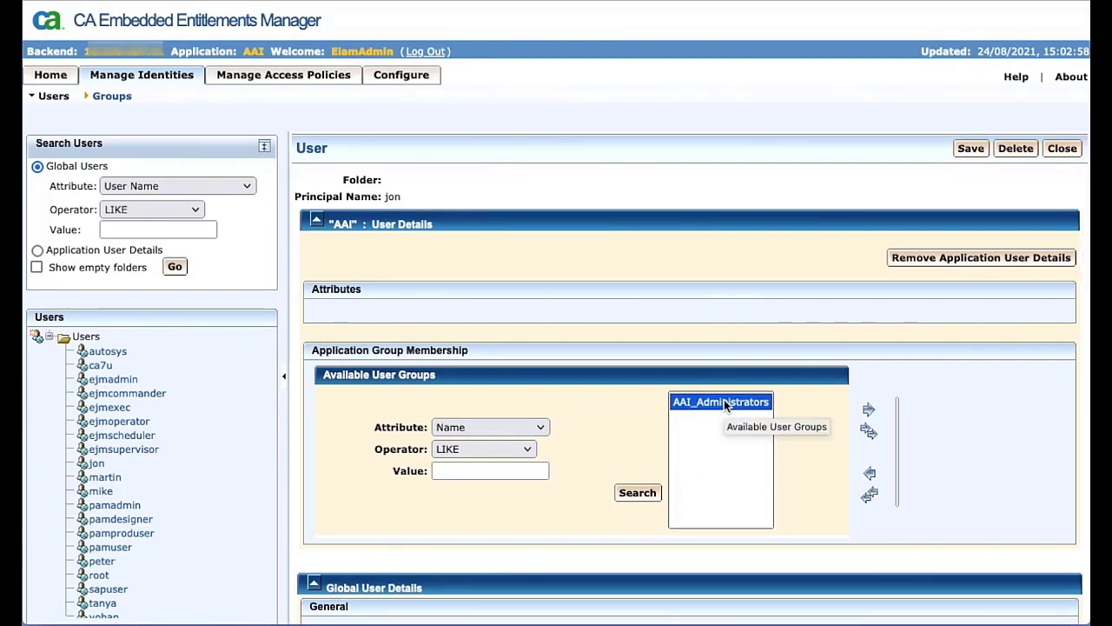
{"action": "left_click", "coordinate": [870, 412]}
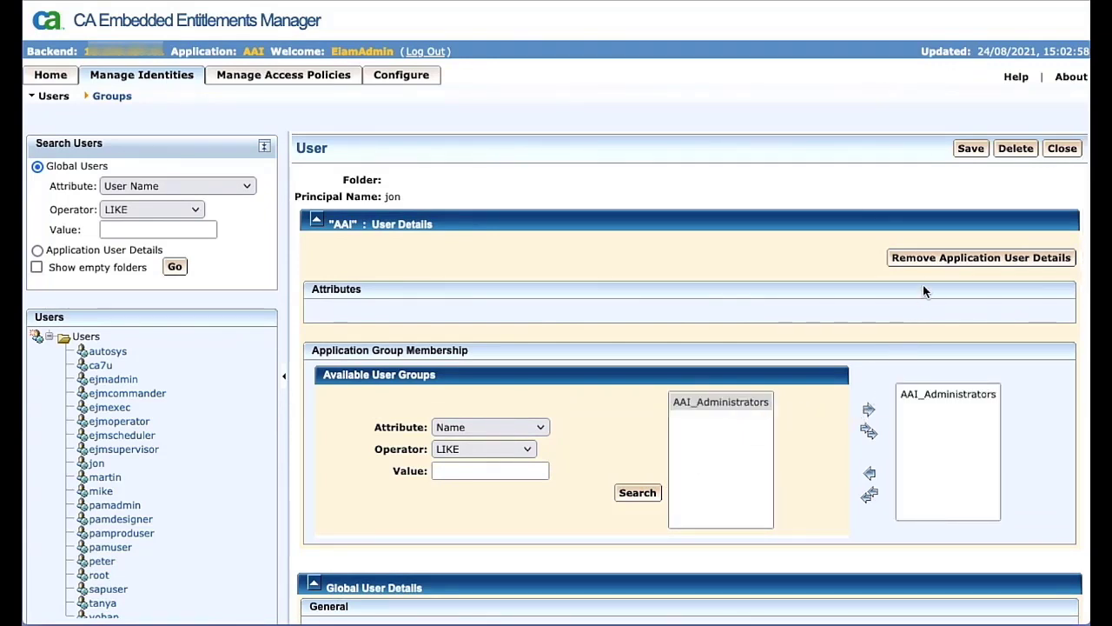
{"action": "left_click", "coordinate": [969, 150]}
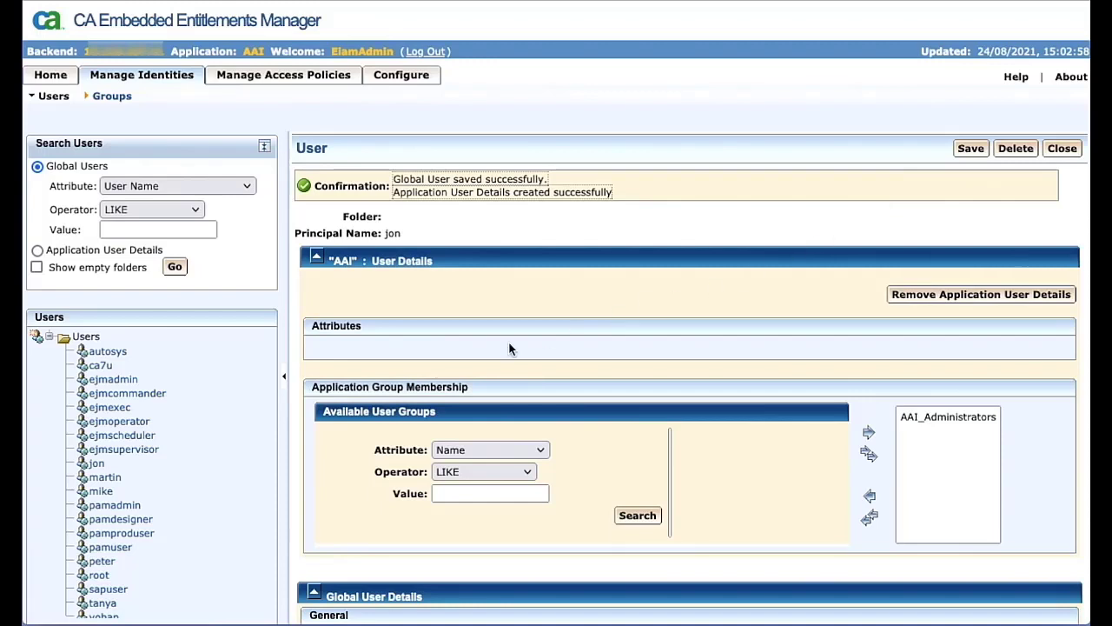
Step: Add AAI application user details to user mike with membership in the AAI_Administrators group, and save the user
{"action": "left_click", "coordinate": [101, 492]}
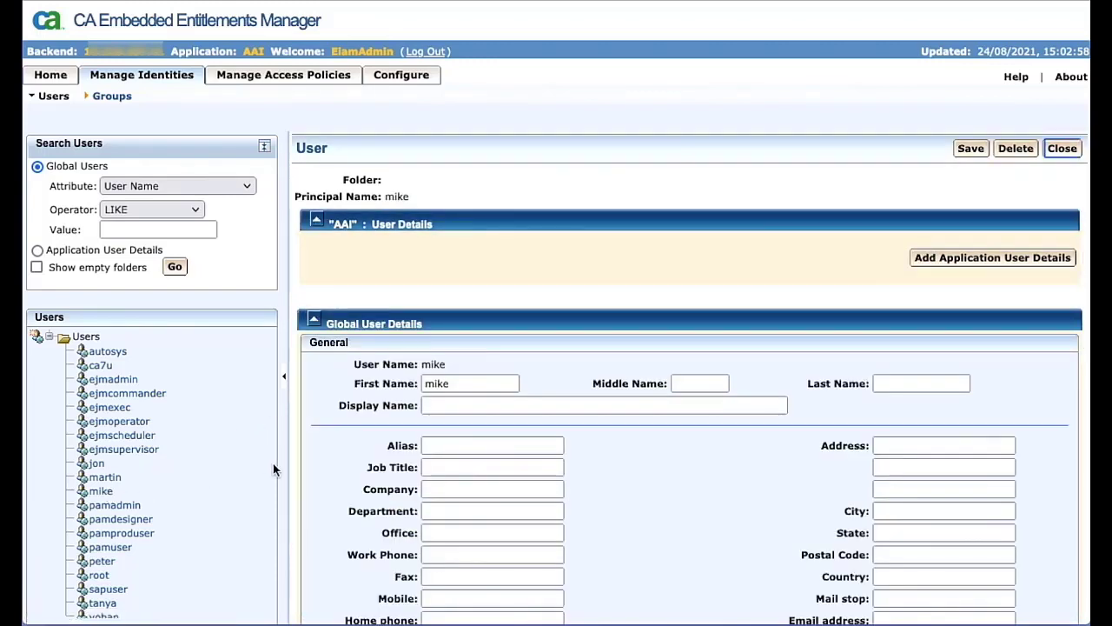
{"action": "left_click", "coordinate": [934, 259]}
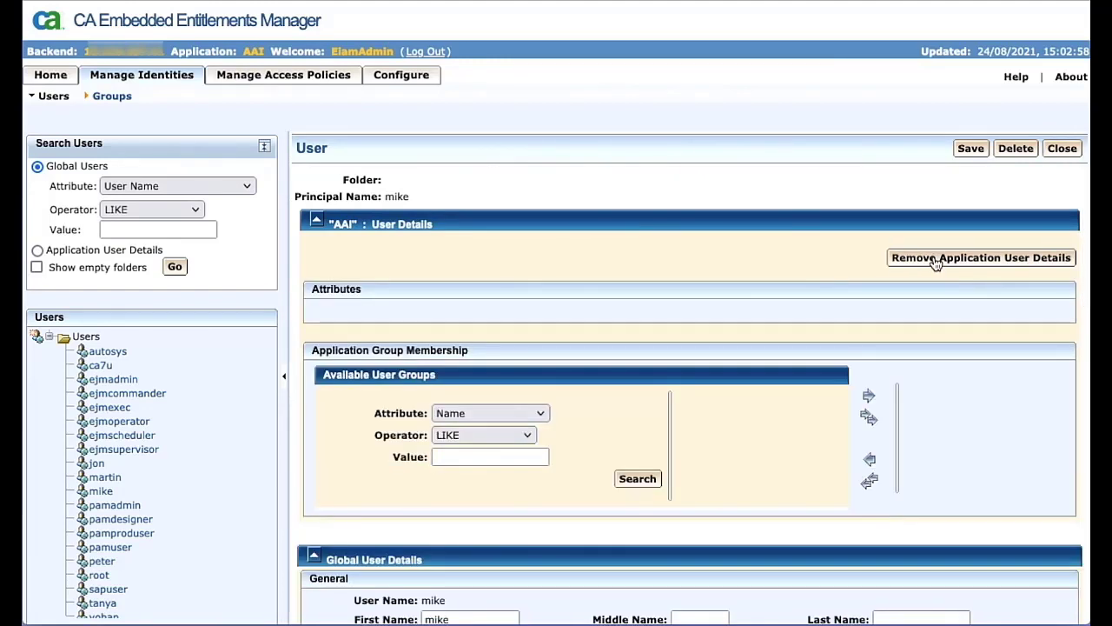
{"action": "left_click", "coordinate": [640, 479]}
{"action": "left_click", "coordinate": [720, 403]}
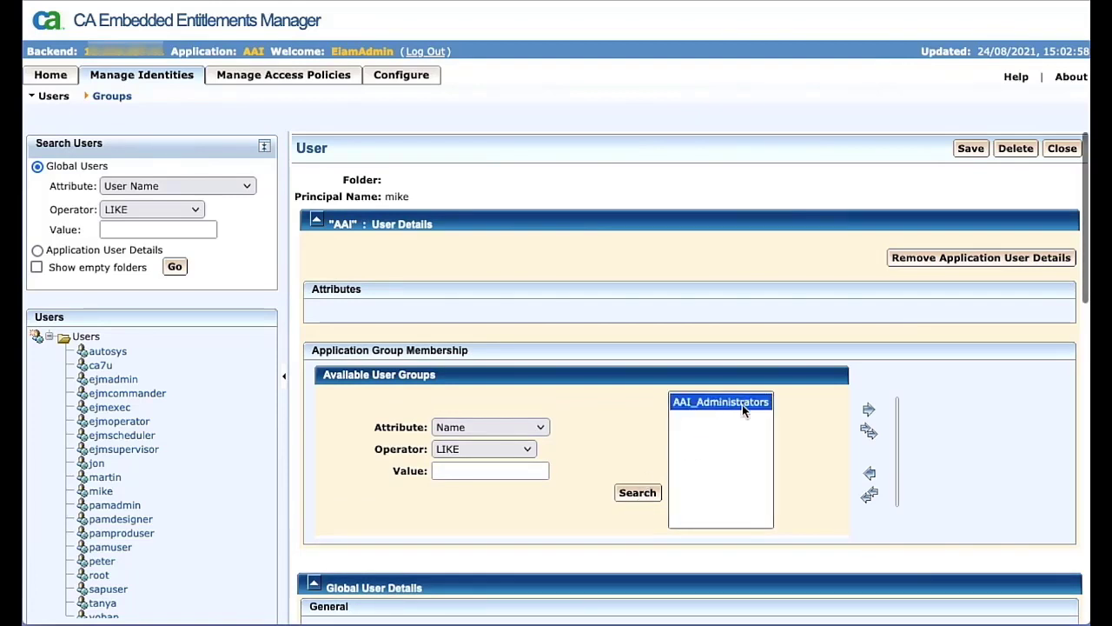
{"action": "left_click", "coordinate": [867, 410]}
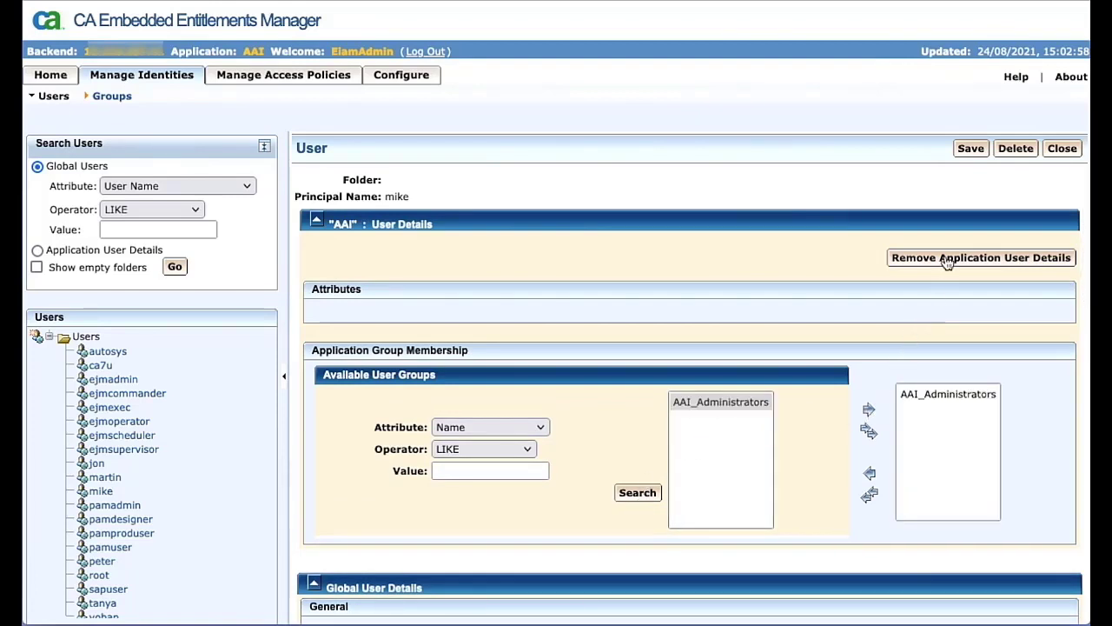
{"action": "left_click", "coordinate": [967, 151]}
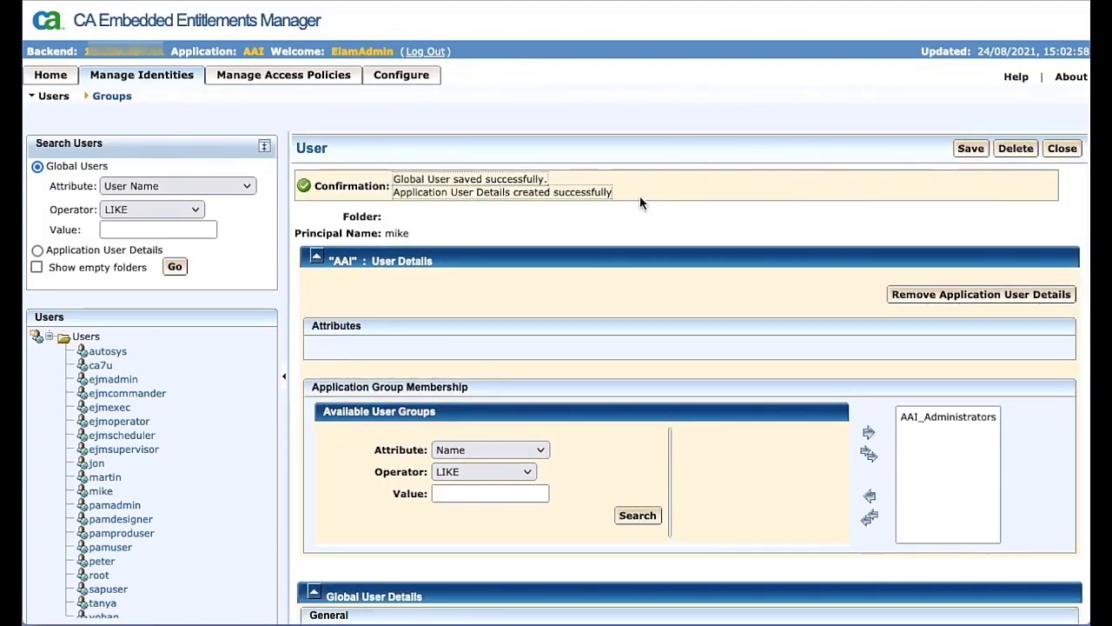
Step: Open the Admin users policy among the dynamic user group access policies
{"action": "left_click", "coordinate": [53, 102]}
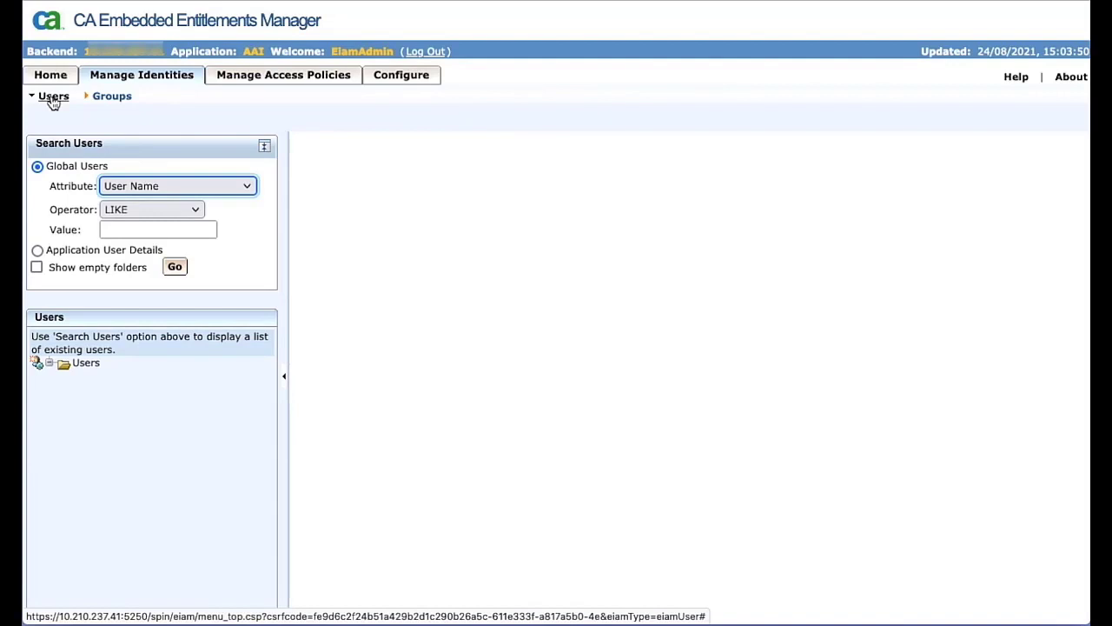
{"action": "left_click", "coordinate": [277, 80]}
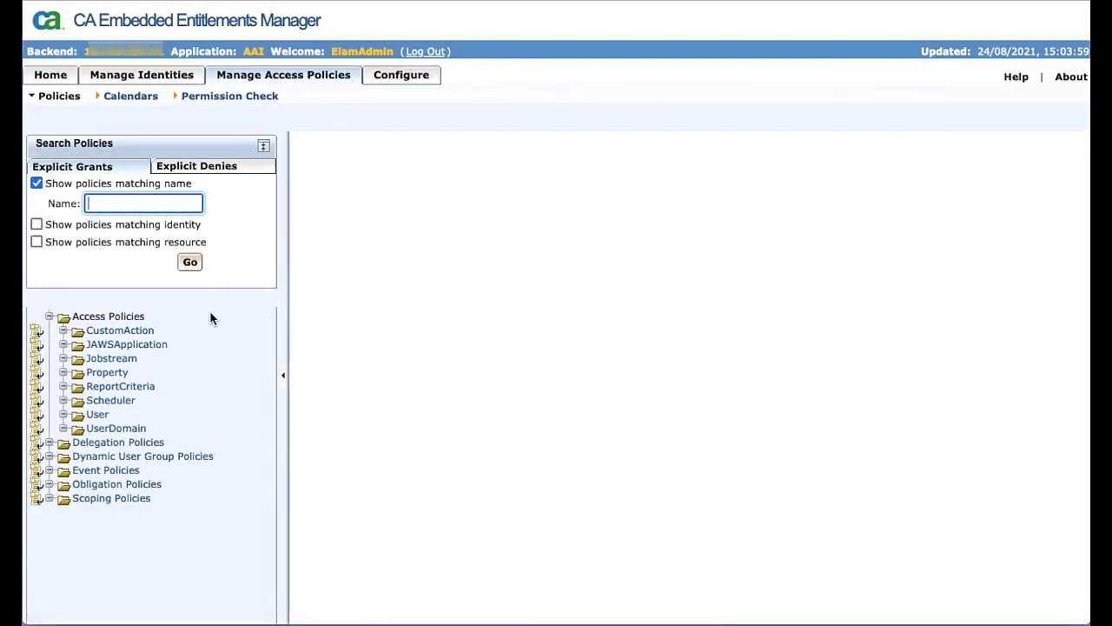
{"action": "left_click", "coordinate": [170, 457]}
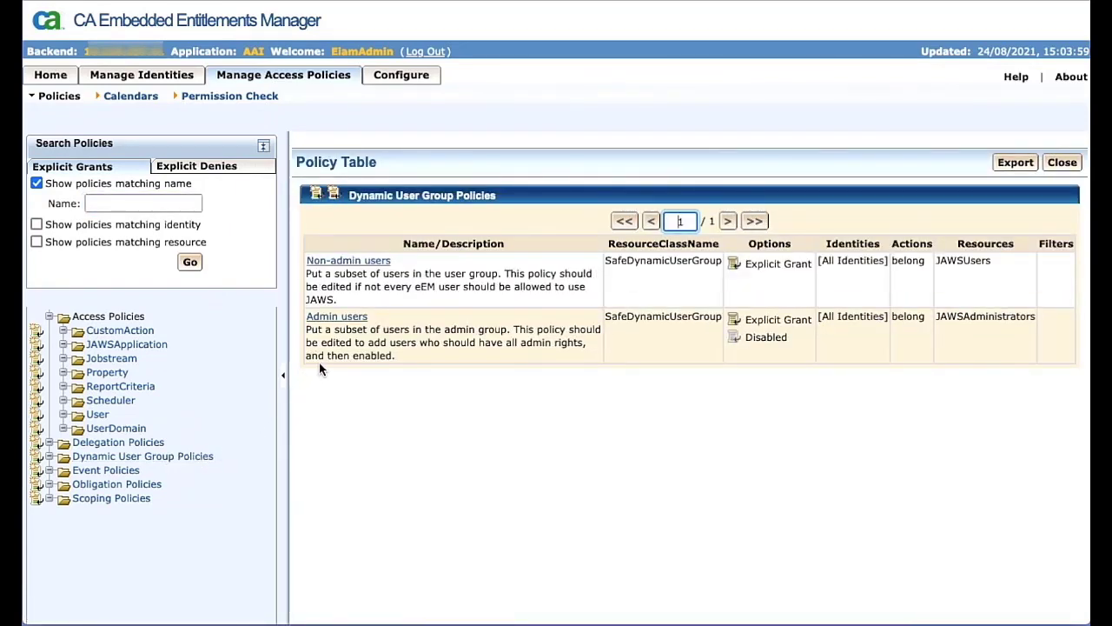
{"action": "left_click", "coordinate": [352, 319]}
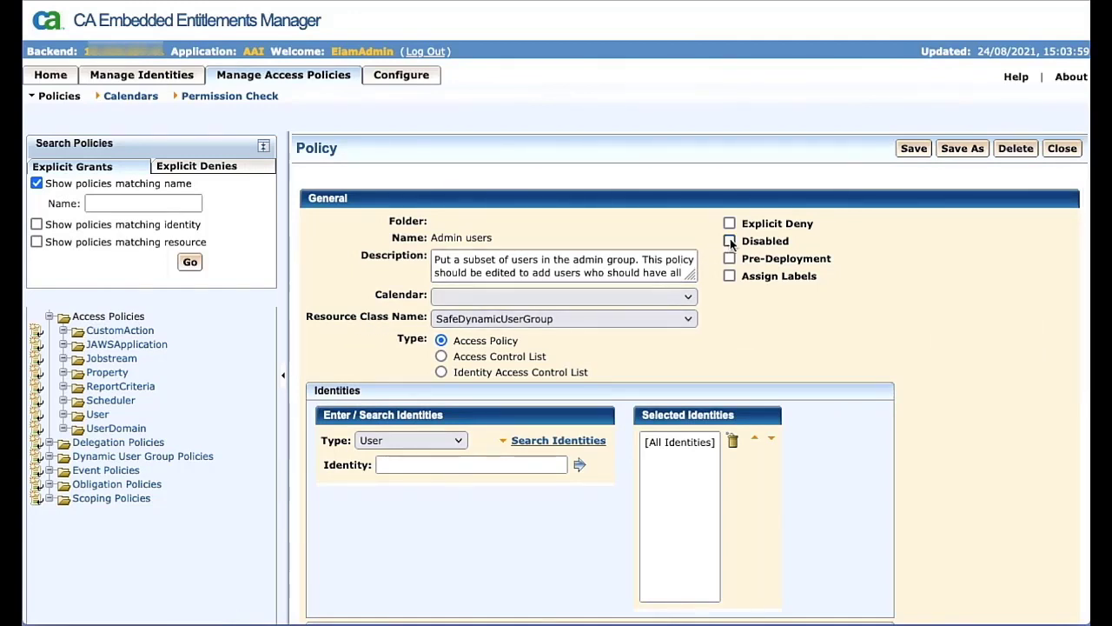
Step: Add the AAI_Administrators application group as a selected identity of the Admin users policy
{"action": "left_click", "coordinate": [458, 440]}
{"action": "left_click", "coordinate": [456, 437]}
{"action": "left_click", "coordinate": [456, 437]}
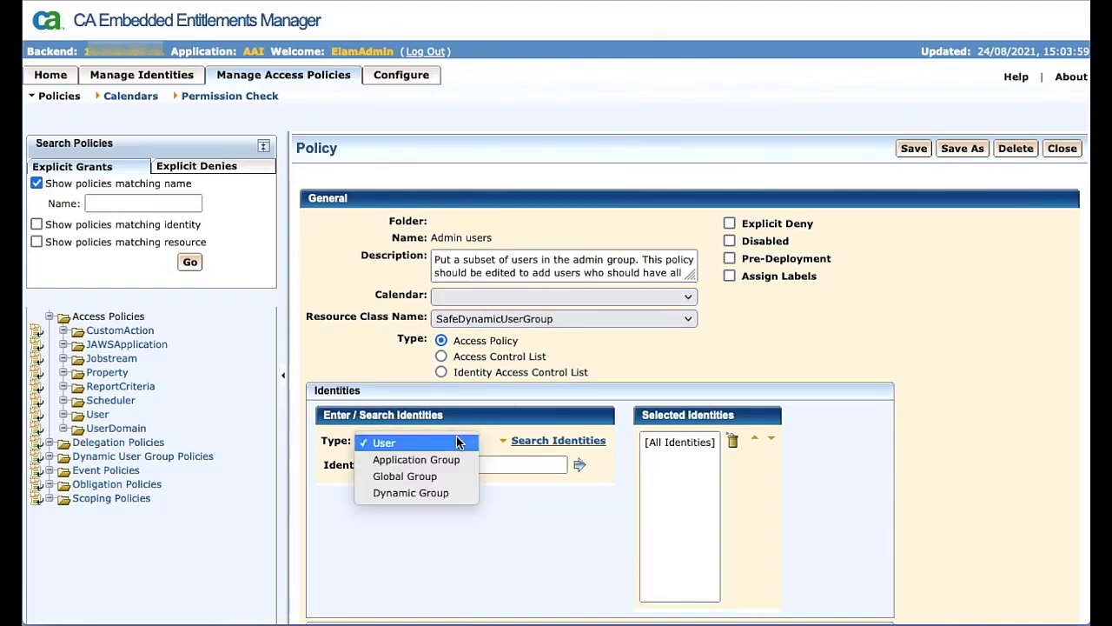
{"action": "left_click", "coordinate": [452, 459]}
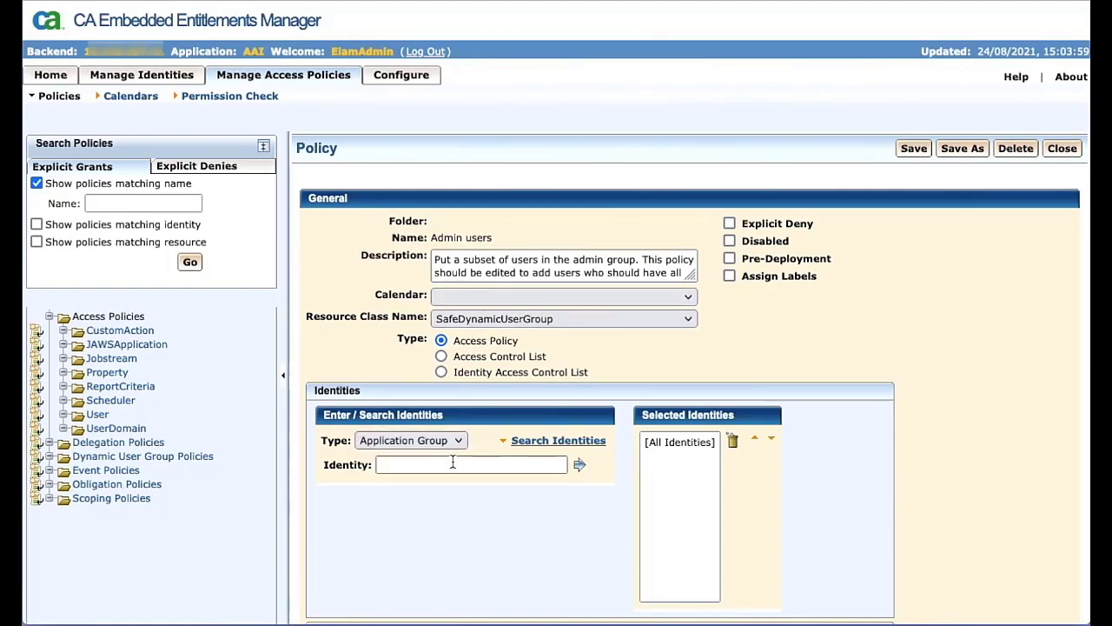
{"action": "left_click", "coordinate": [580, 442]}
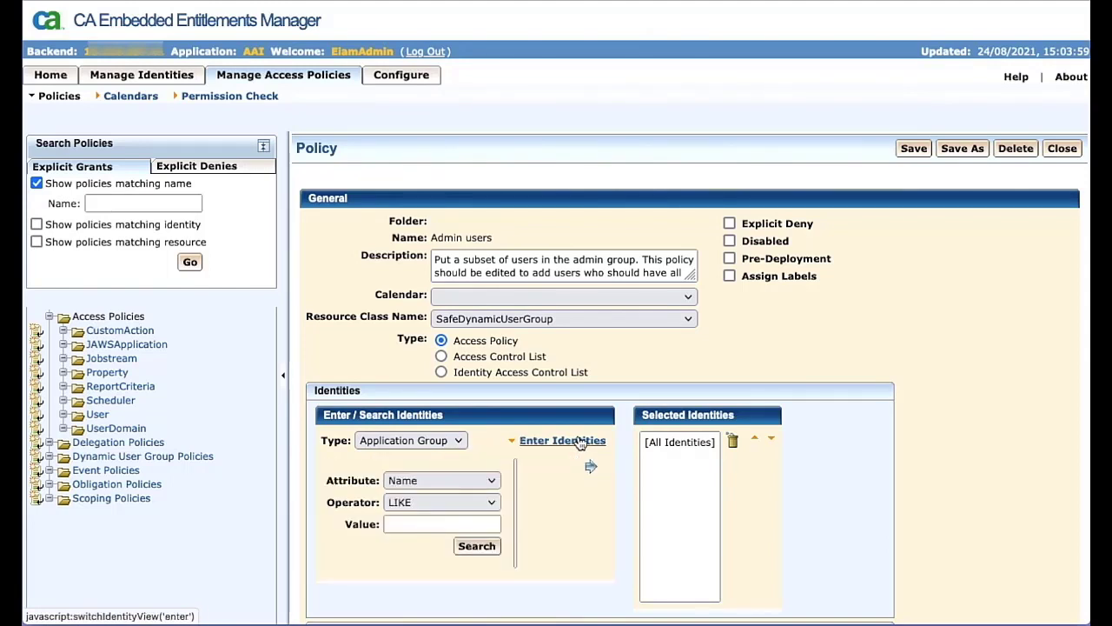
{"action": "left_click", "coordinate": [476, 546]}
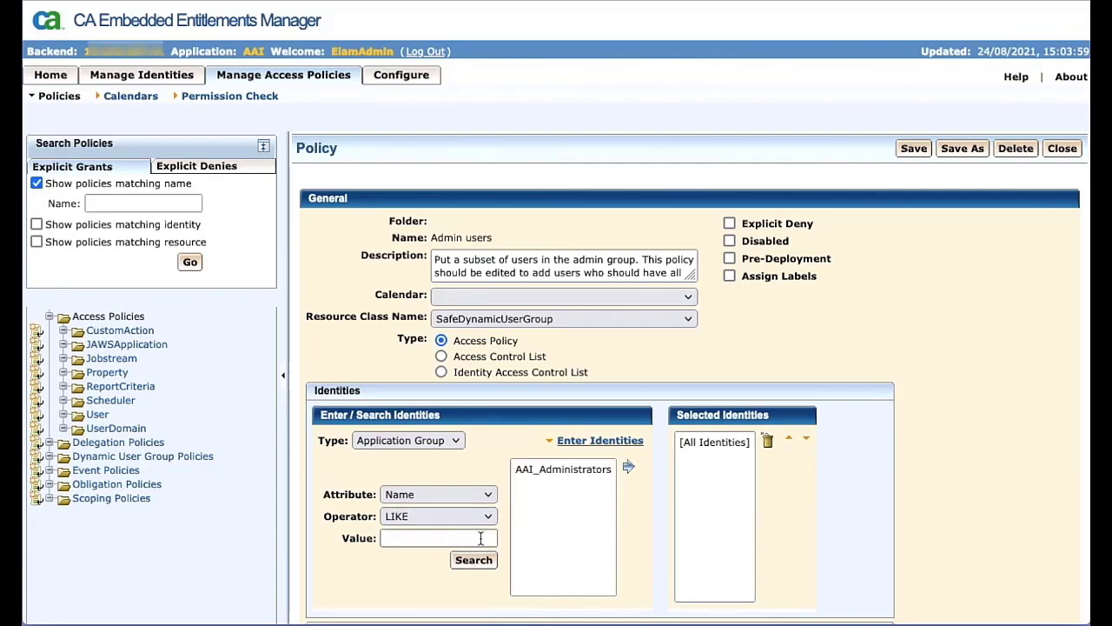
{"action": "left_click", "coordinate": [563, 470]}
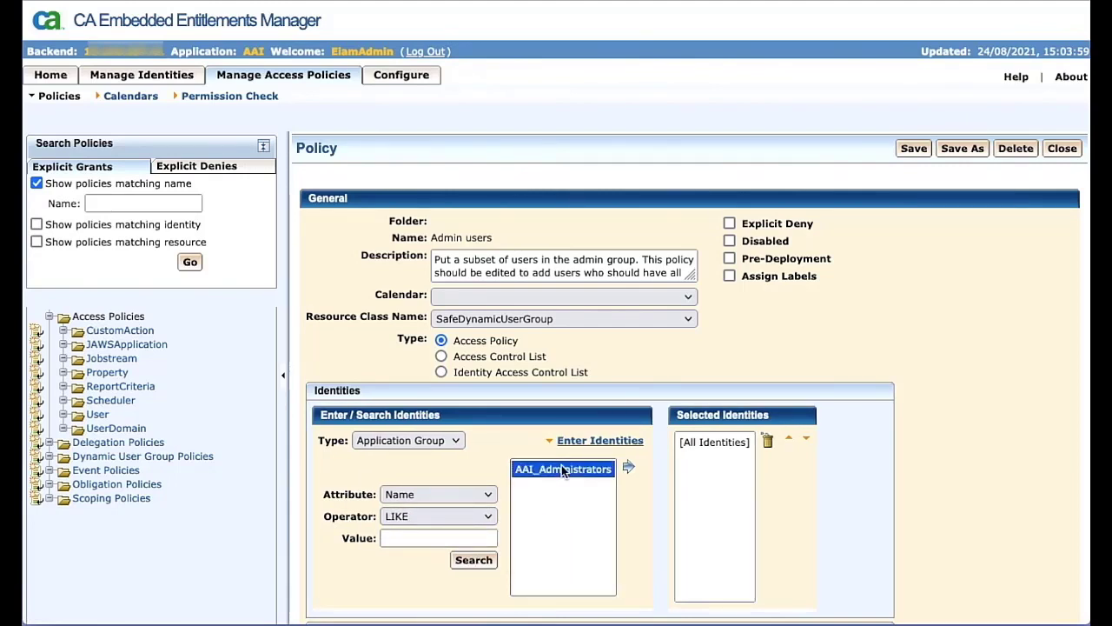
{"action": "left_click", "coordinate": [629, 468]}
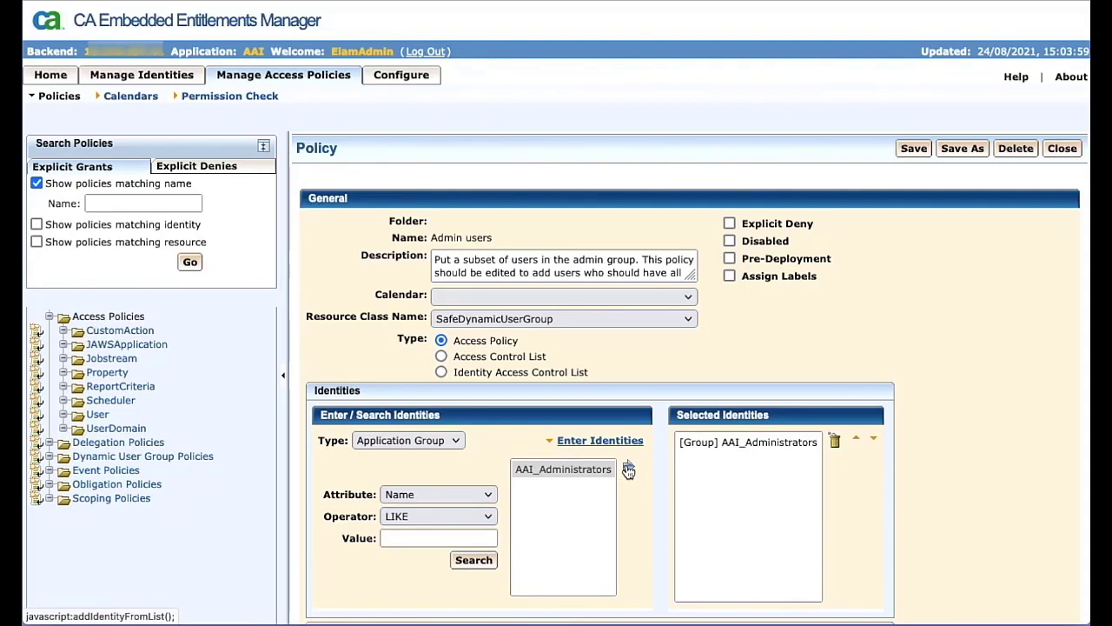
Step: Save the Admin users policy and close it
{"action": "scroll", "coordinate": [628, 470], "scroll_direction": "down", "scroll_amount": 3}
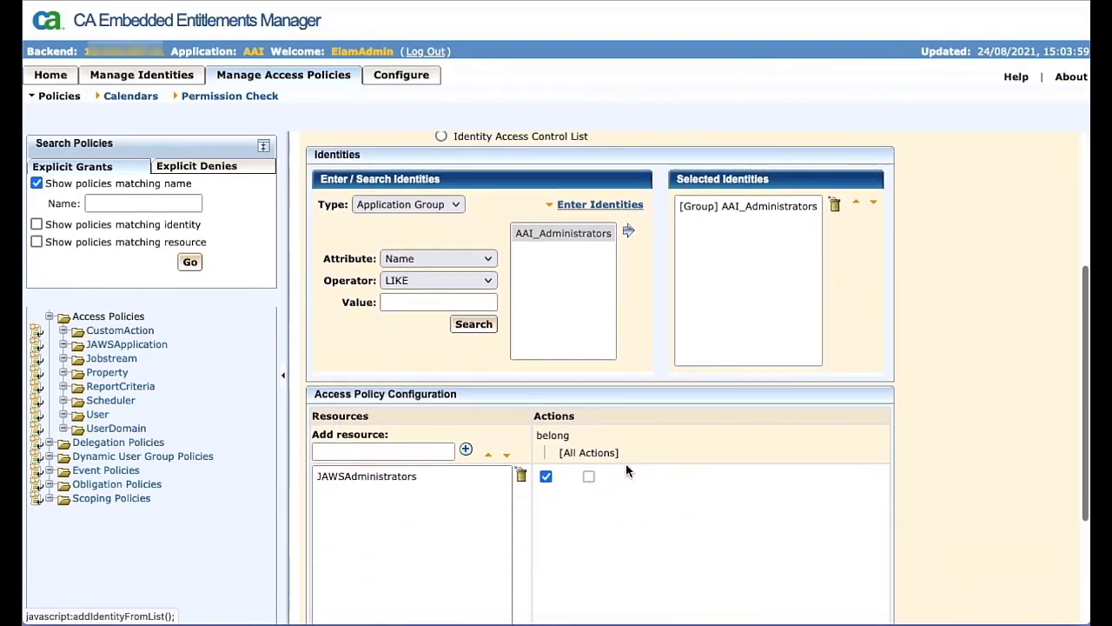
{"action": "scroll", "coordinate": [627, 466], "scroll_direction": "down", "scroll_amount": 1}
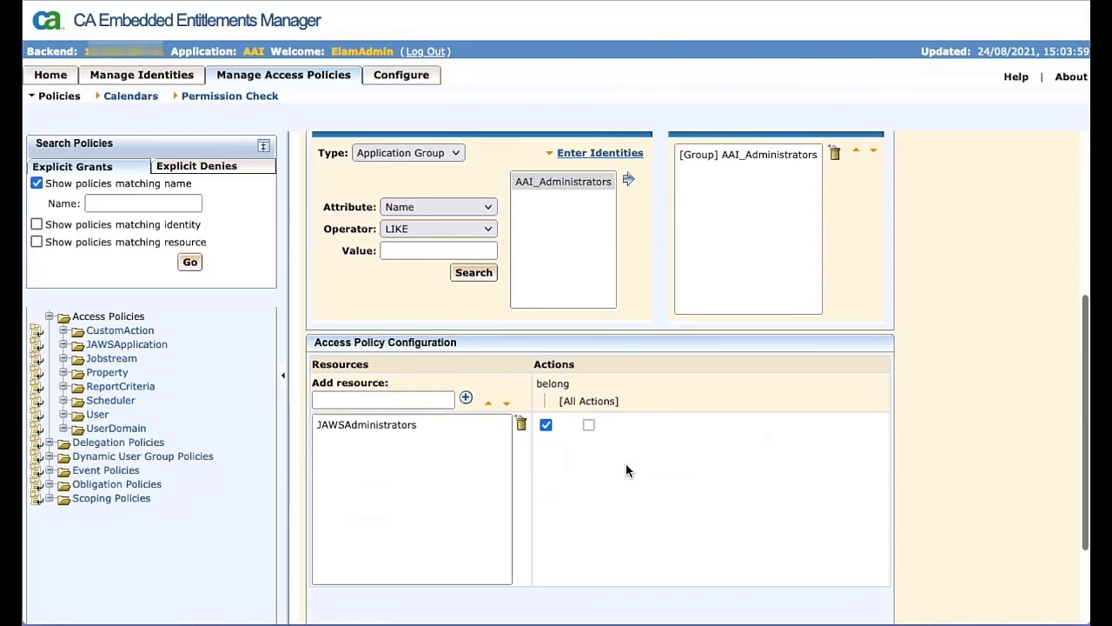
{"action": "scroll", "coordinate": [626, 470], "scroll_direction": "down", "scroll_amount": 2}
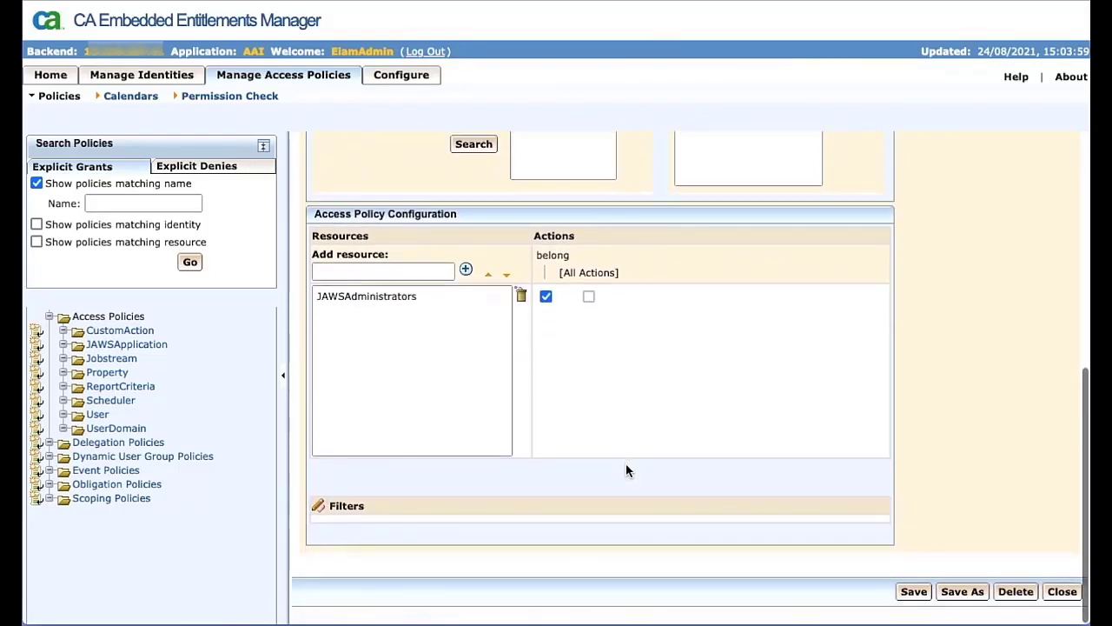
{"action": "left_click", "coordinate": [921, 600]}
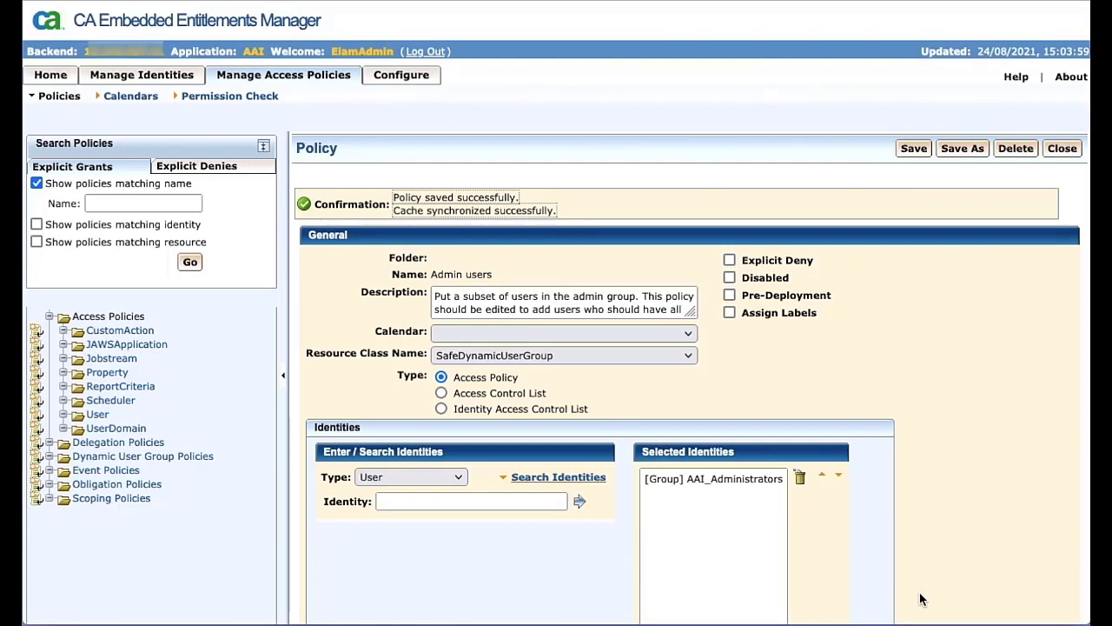
{"action": "left_click", "coordinate": [1060, 153]}
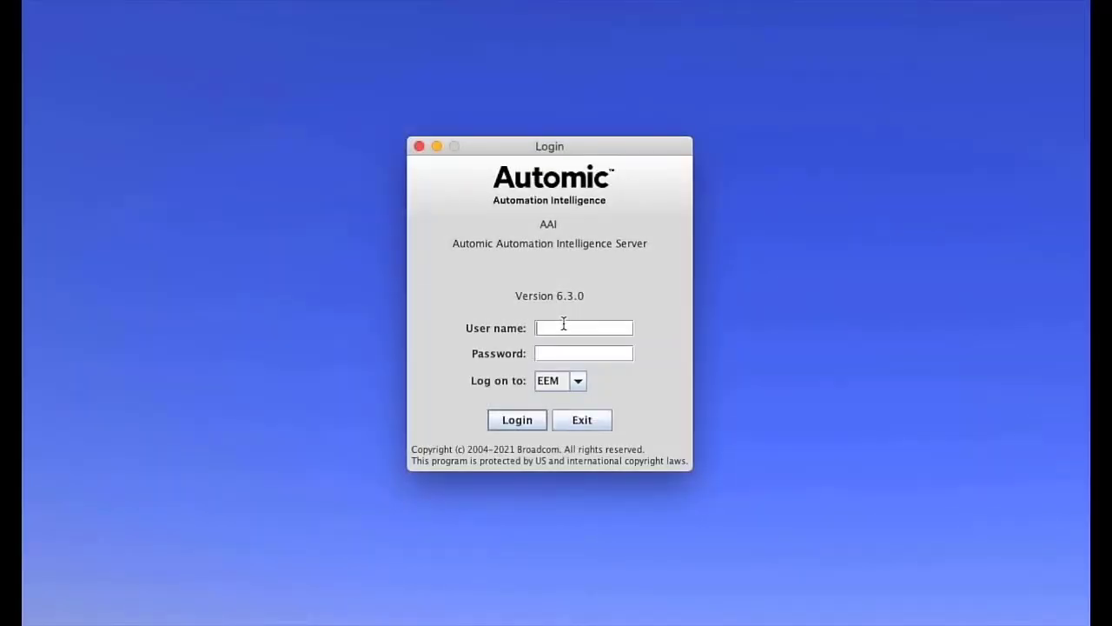
Step: Log on to AAI through the EEM domain with the group member's user name and password
{"action": "type", "text": "jon"}
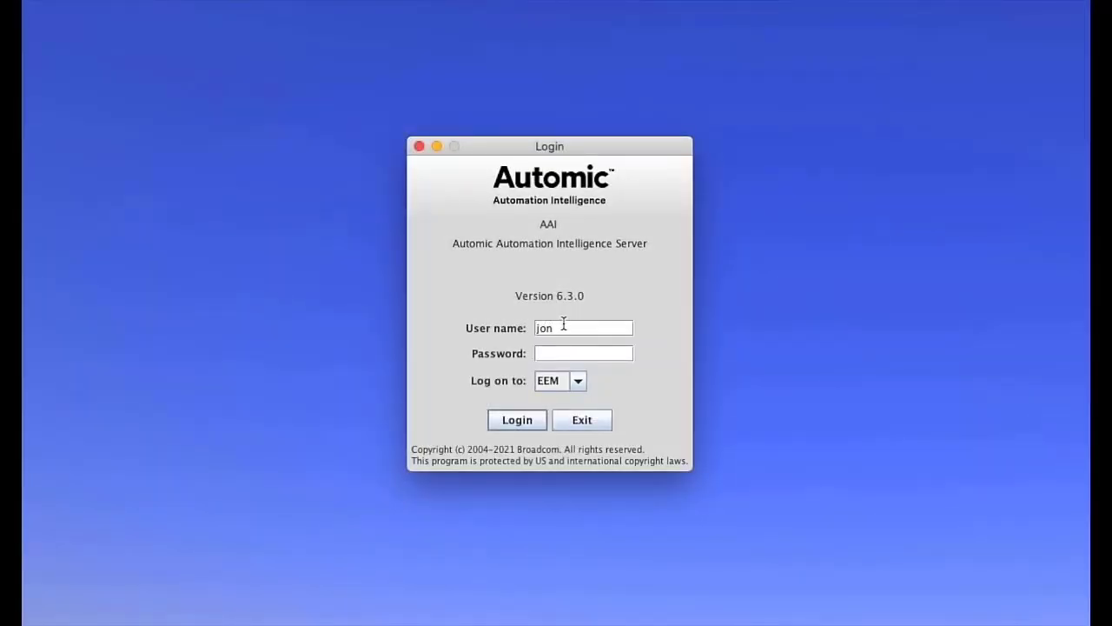
{"action": "key", "text": "Tab"}
{"action": "type", "text": "•••"}
{"action": "left_click", "coordinate": [524, 419]}
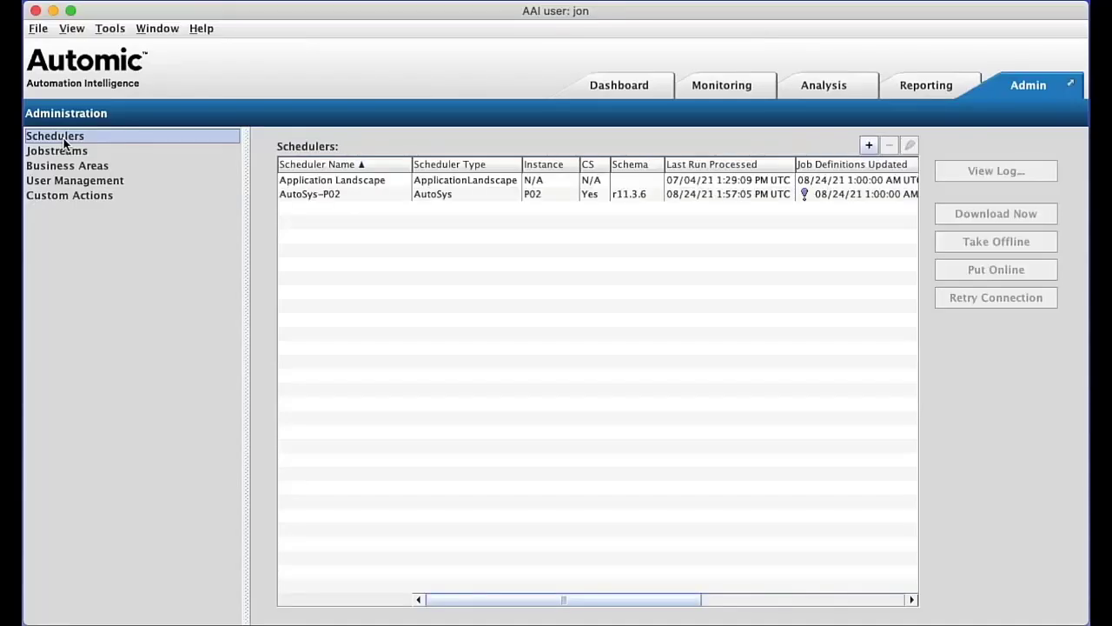
Step: Review the Schedulers, Jobstreams, Business Areas and User Management sections of the Admin area
{"action": "left_click", "coordinate": [308, 194]}
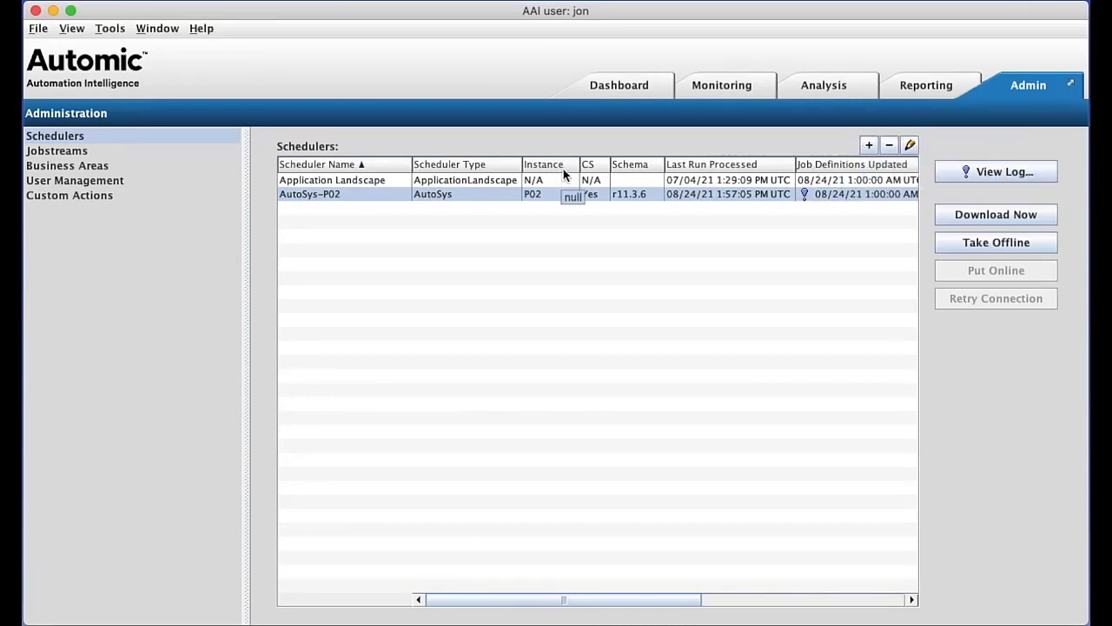
{"action": "left_click", "coordinate": [76, 152]}
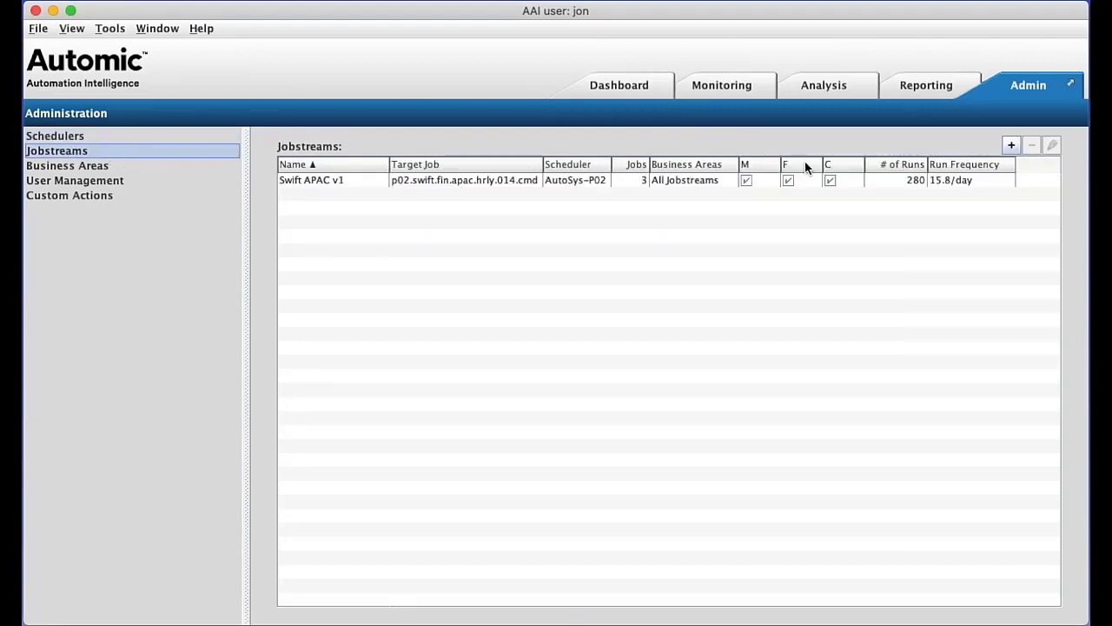
{"action": "left_click", "coordinate": [968, 182]}
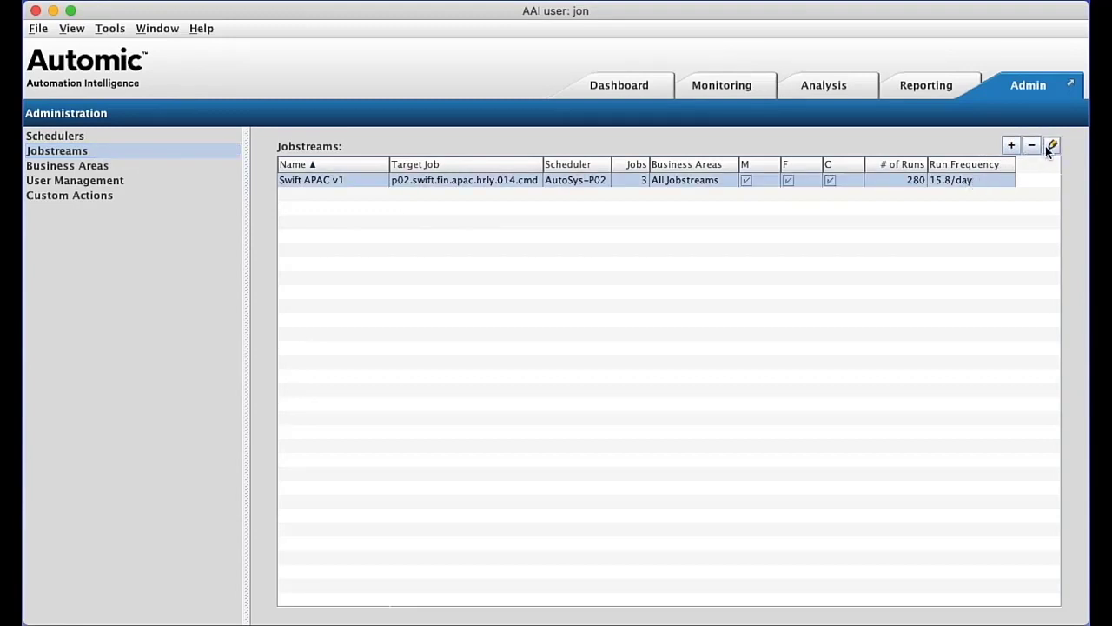
{"action": "left_click", "coordinate": [90, 165]}
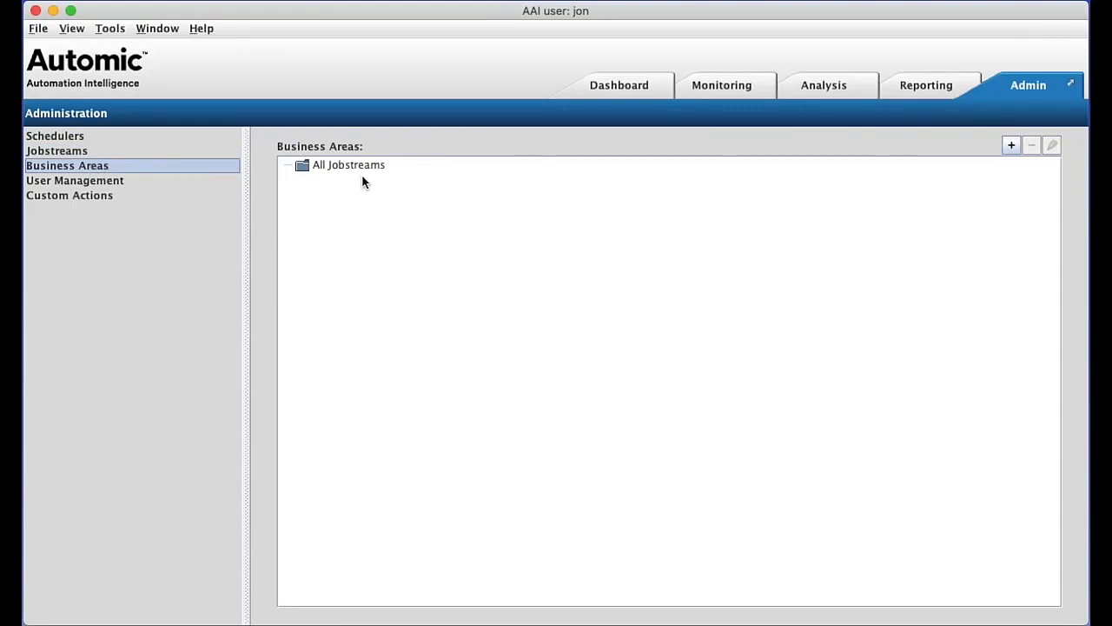
{"action": "left_click", "coordinate": [121, 180]}
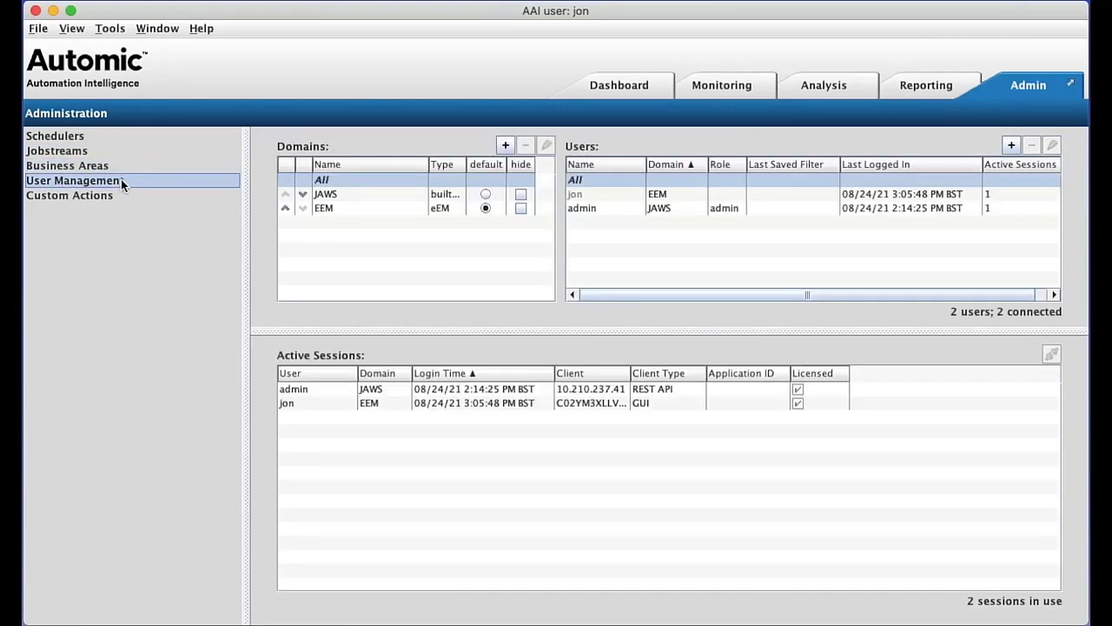